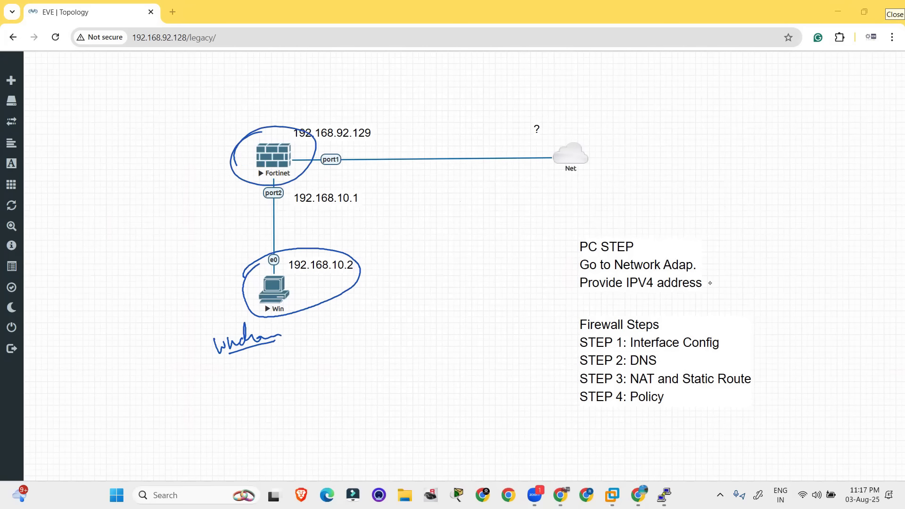
{"action": "key", "text": "e"}
{"action": "left_click_drag", "start_coordinate": [421, 260], "coordinate": [464, 253]}
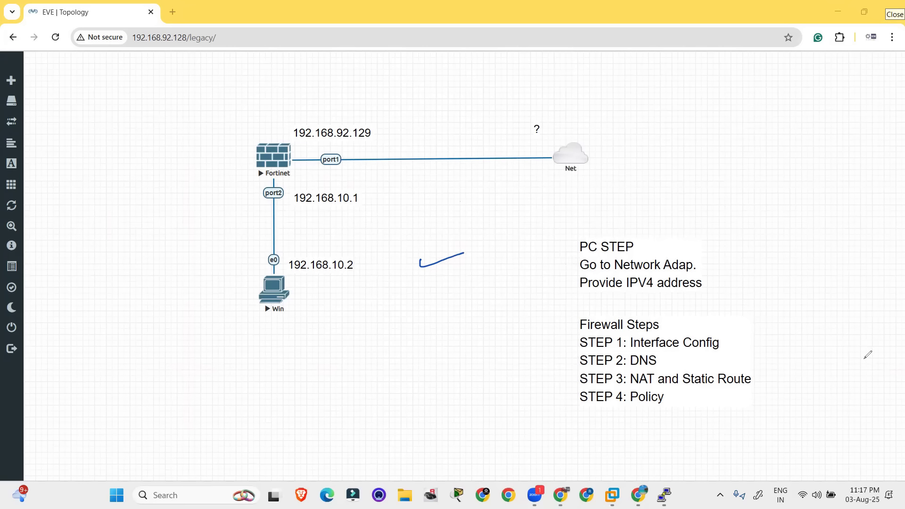
{"action": "key", "text": "e"}
{"action": "mouse_move", "coordinate": [366, 181]}
{"action": "left_mouse_down"}
{"action": "mouse_move", "coordinate": [359, 269]}
{"action": "mouse_move", "coordinate": [339, 279]}
{"action": "left_mouse_up"}
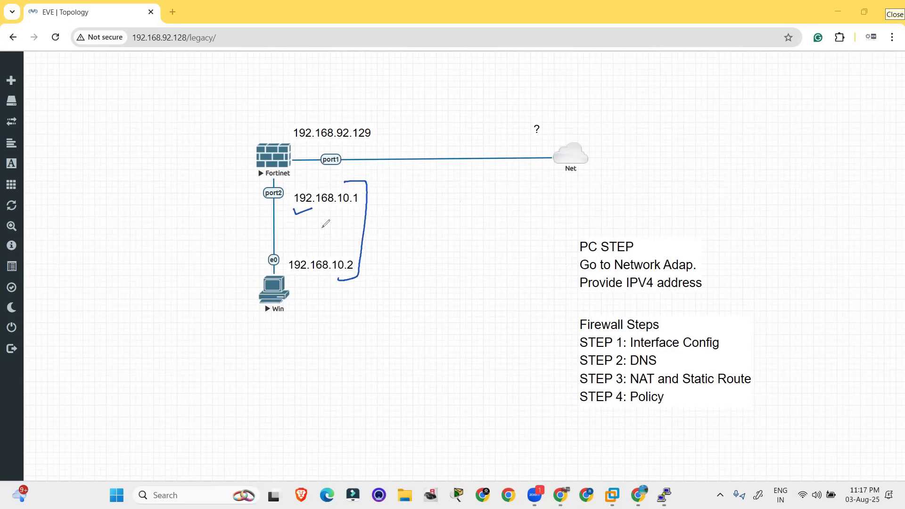
{"action": "left_click_drag", "start_coordinate": [296, 215], "coordinate": [318, 211]}
{"action": "left_click_drag", "start_coordinate": [364, 103], "coordinate": [373, 113]}
{"action": "left_click", "coordinate": [390, 107]}
{"action": "mouse_move", "coordinate": [381, 101]}
{"action": "left_mouse_down"}
{"action": "mouse_move", "coordinate": [402, 111]}
{"action": "mouse_move", "coordinate": [427, 101]}
{"action": "mouse_move", "coordinate": [439, 114]}
{"action": "mouse_move", "coordinate": [472, 104]}
{"action": "left_mouse_up"}
{"action": "left_click", "coordinate": [430, 107]}
{"action": "left_click", "coordinate": [459, 111]}
{"action": "left_click_drag", "start_coordinate": [386, 127], "coordinate": [447, 124]}
{"action": "mouse_move", "coordinate": [493, 142]}
{"action": "left_mouse_down"}
{"action": "mouse_move", "coordinate": [560, 156]}
{"action": "mouse_move", "coordinate": [551, 139]}
{"action": "mouse_move", "coordinate": [552, 165]}
{"action": "mouse_move", "coordinate": [506, 155]}
{"action": "left_mouse_up"}
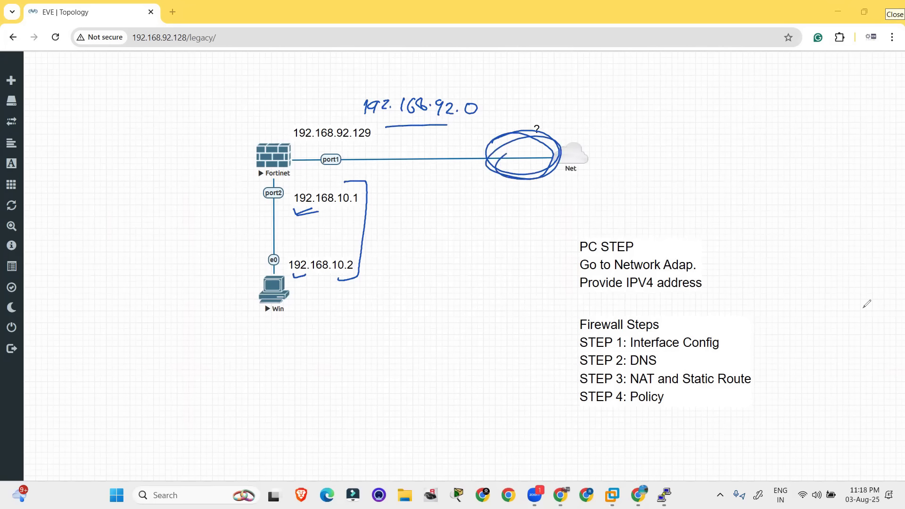
{"action": "key", "text": "Escape"}
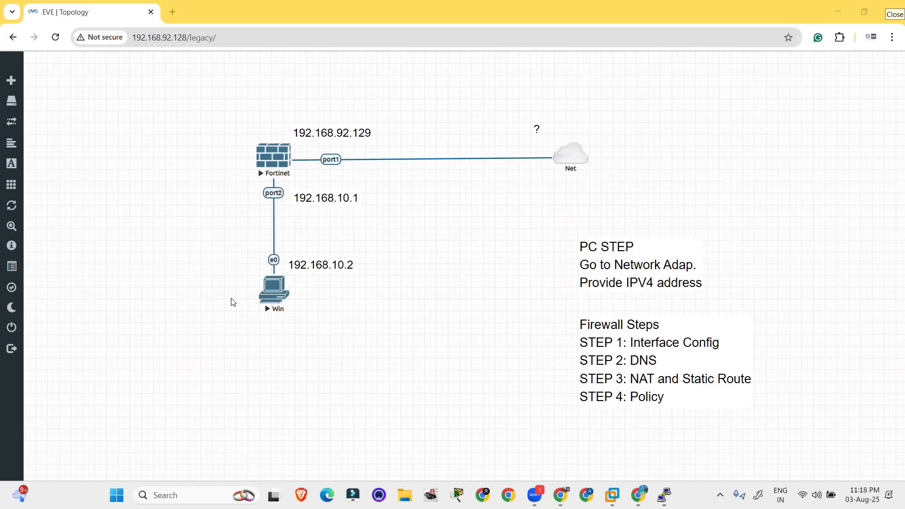
Open the Win node's console and sign in to Windows with the account password
{"action": "left_click", "coordinate": [277, 289]}
{"action": "left_click", "coordinate": [435, 126]}
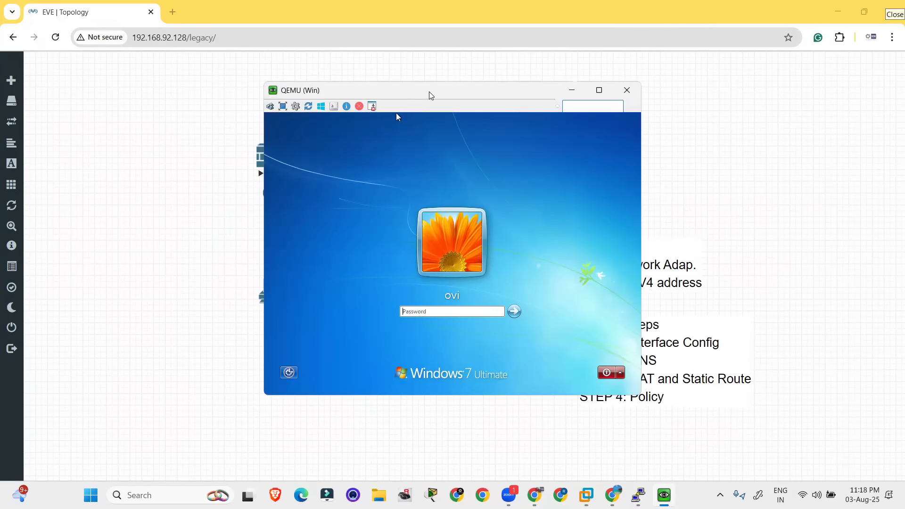
{"action": "left_click_drag", "start_coordinate": [429, 92], "coordinate": [574, 189]}
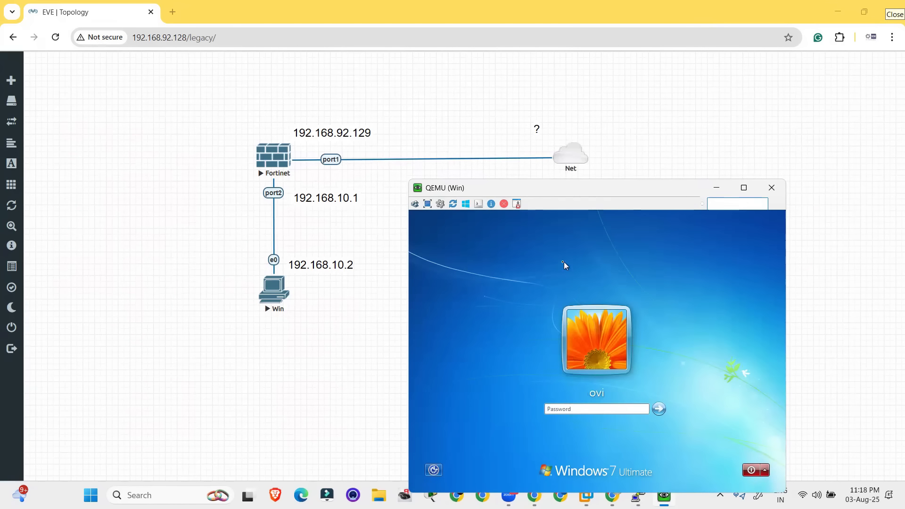
{"action": "type", "text": "1"}
{"action": "key", "text": "Return"}
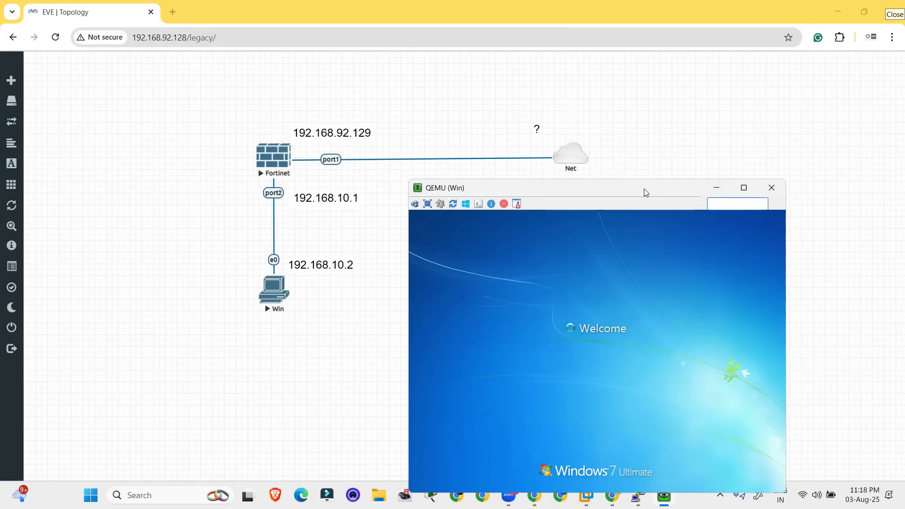
{"action": "left_click_drag", "start_coordinate": [644, 192], "coordinate": [641, 123]}
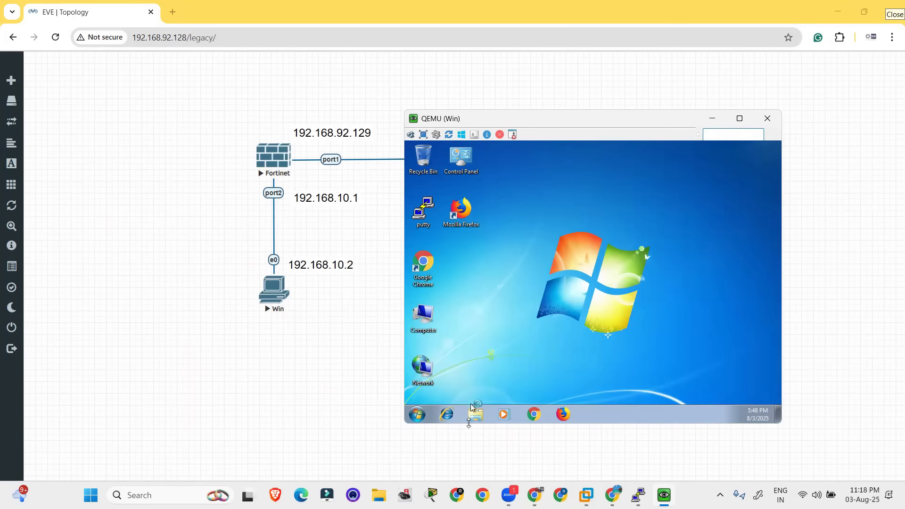
Open the Windows machine's Network Connections by running ncpa.cpl
{"action": "left_click", "coordinate": [418, 416]}
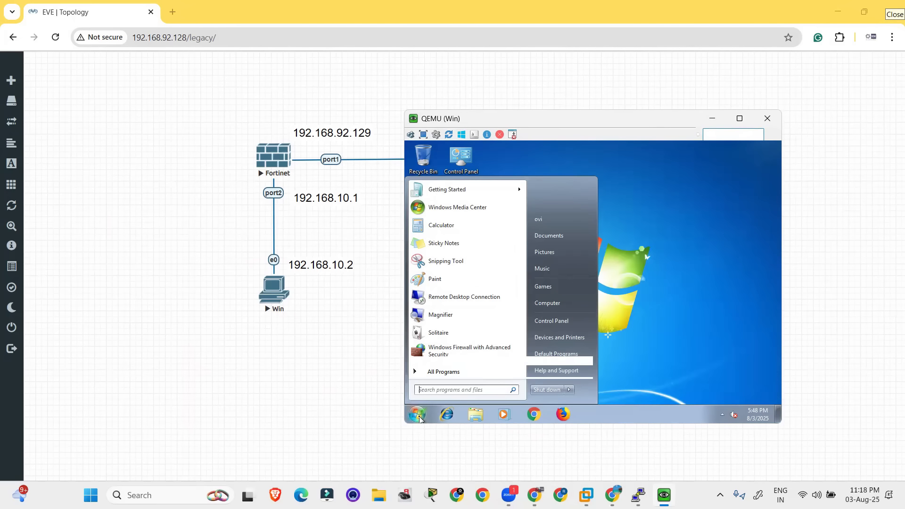
{"action": "type", "text": "run"}
{"action": "key", "text": "Return"}
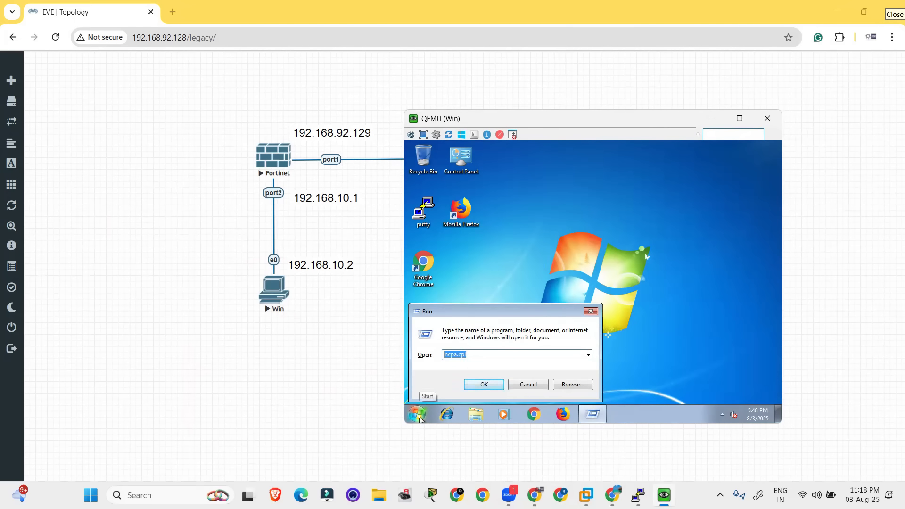
{"action": "key", "text": "Return"}
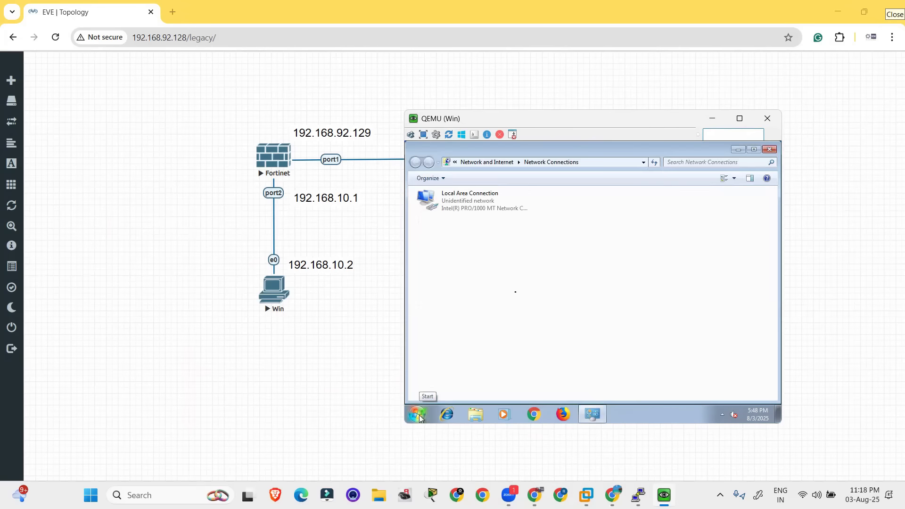
{"action": "left_click_drag", "start_coordinate": [520, 125], "coordinate": [543, 145]}
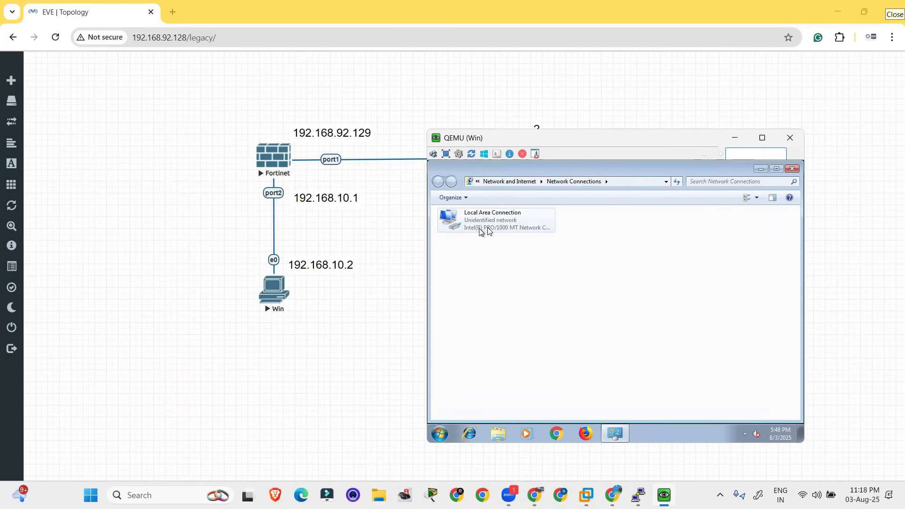
Open the Internet Protocol Version 4 properties of the Local Area Connection
{"action": "right_click", "coordinate": [495, 229]}
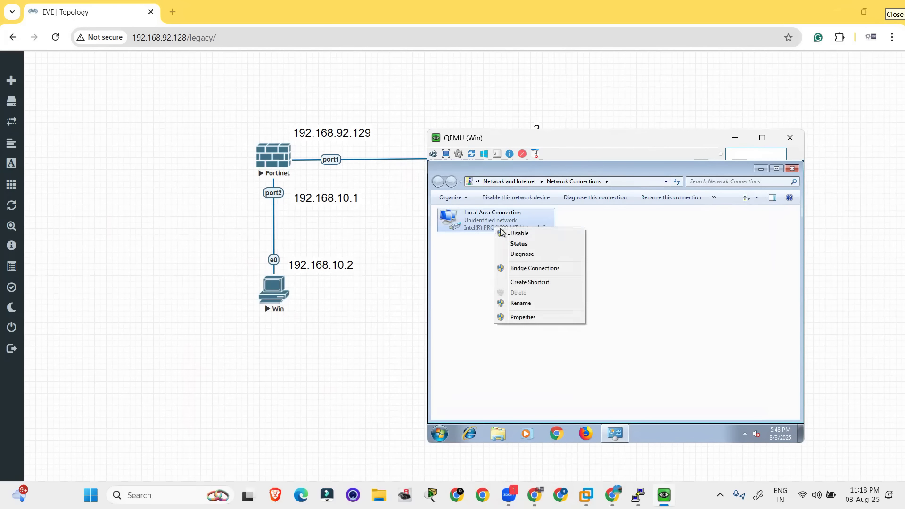
{"action": "left_click", "coordinate": [541, 319]}
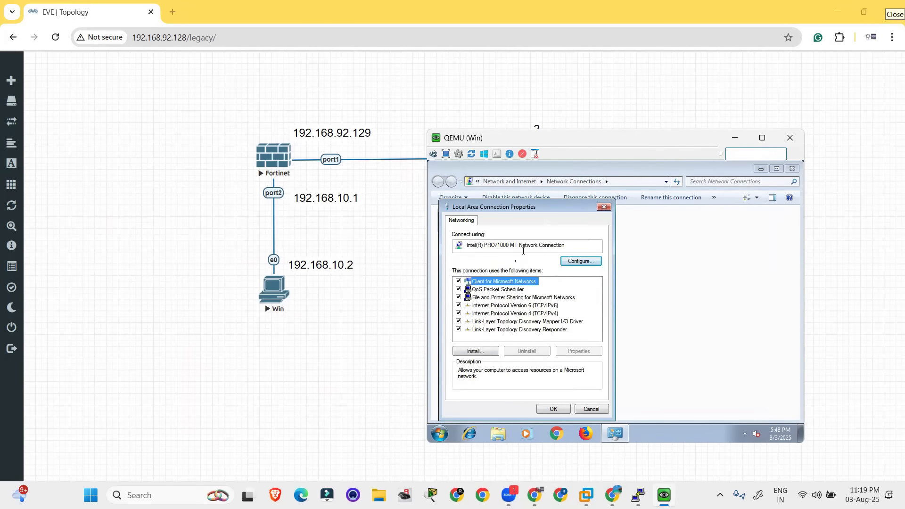
{"action": "double_click", "coordinate": [516, 313]}
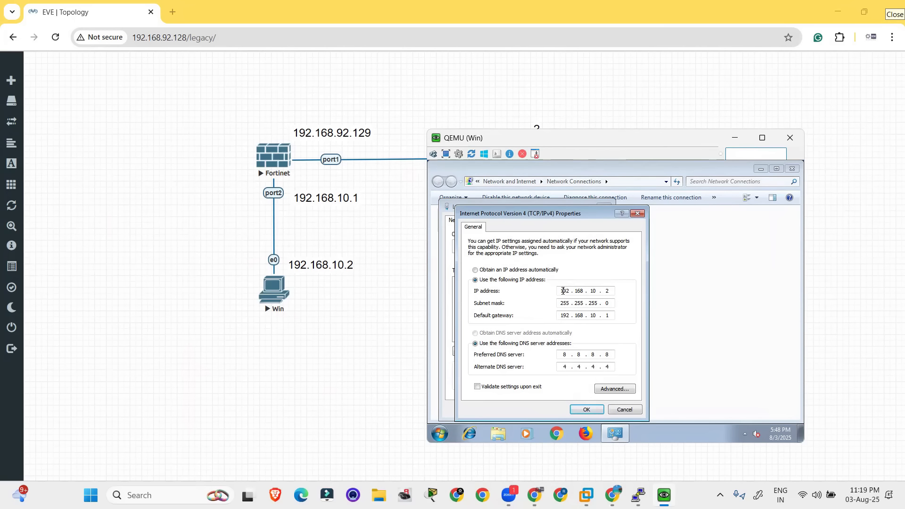
Apply IPv4 address 192.168.10.2, mask 255.255.255.0, gateway 192.168.10.1 and DNS servers 8.8.8.8 and 4.4.4.4, then close Network Connections
{"action": "left_click_drag", "start_coordinate": [569, 291], "coordinate": [556, 292]}
{"action": "type", "text": "192"}
{"action": "key", "text": "Tab"}
{"action": "left_click", "coordinate": [597, 303]}
{"action": "left_click", "coordinate": [565, 355]}
{"action": "left_click_drag", "start_coordinate": [379, 250], "coordinate": [265, 298]}
{"action": "left_click", "coordinate": [265, 298]}
{"action": "left_click", "coordinate": [586, 409]}
{"action": "left_click", "coordinate": [551, 407]}
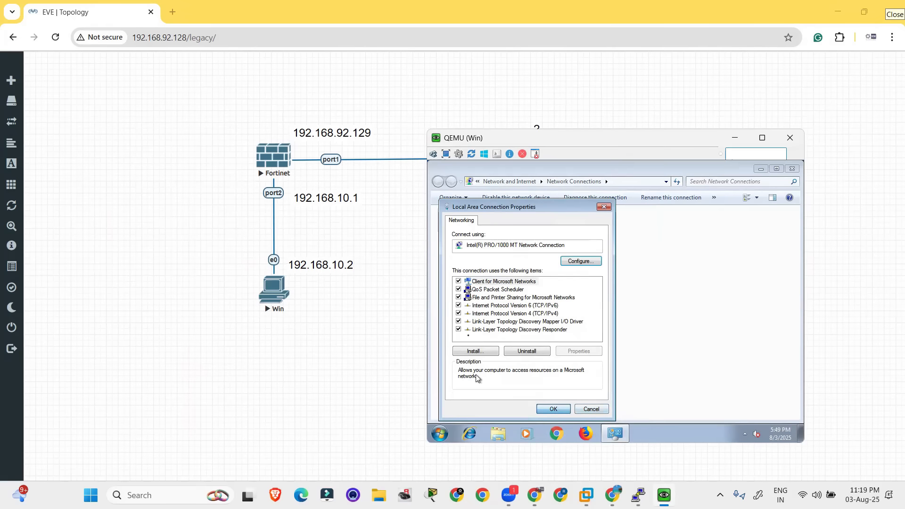
{"action": "left_click", "coordinate": [571, 274]}
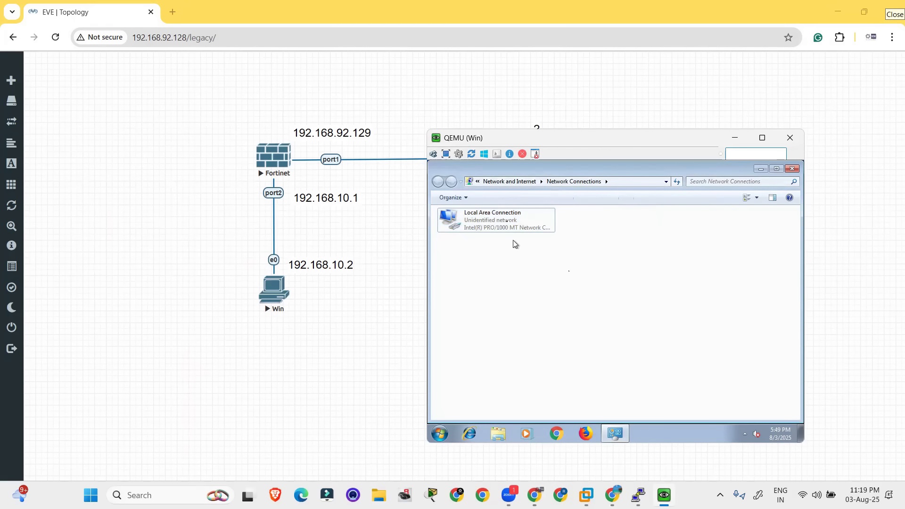
{"action": "left_click", "coordinate": [792, 168]}
{"action": "double_click", "coordinate": [445, 285]}
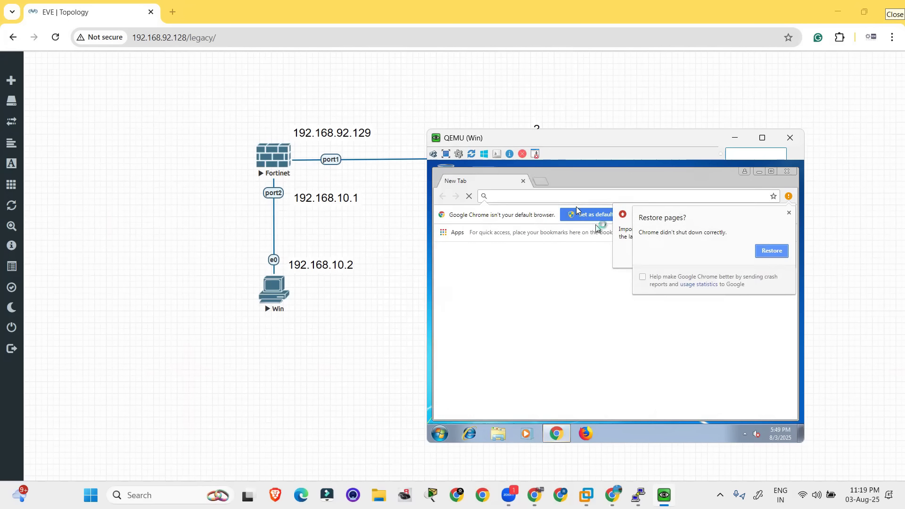
{"action": "type", "text": "google"}
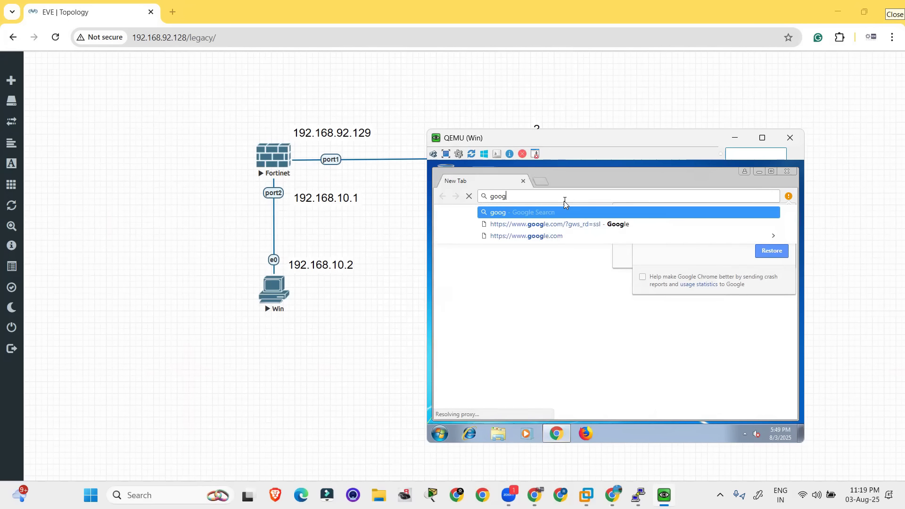
{"action": "key", "text": "Down"}
{"action": "key", "text": "Down"}
{"action": "key", "text": "Return"}
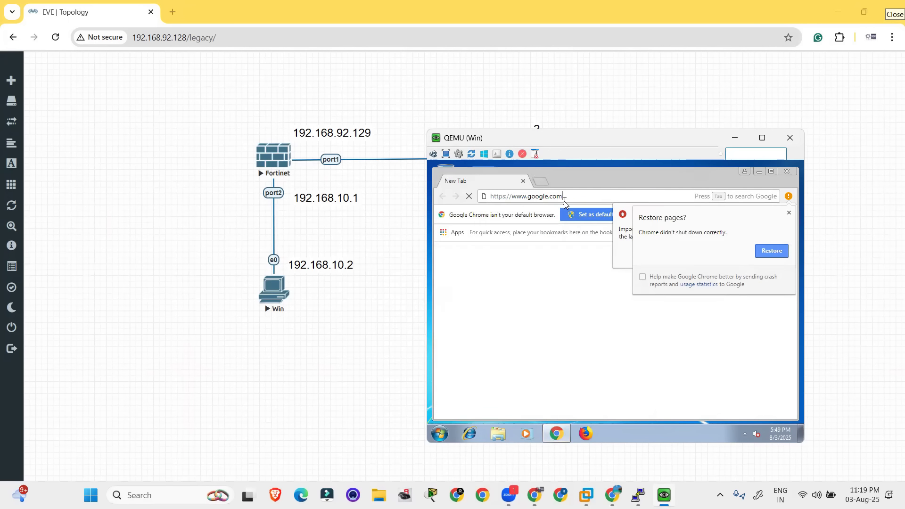
{"action": "left_click", "coordinate": [790, 215]}
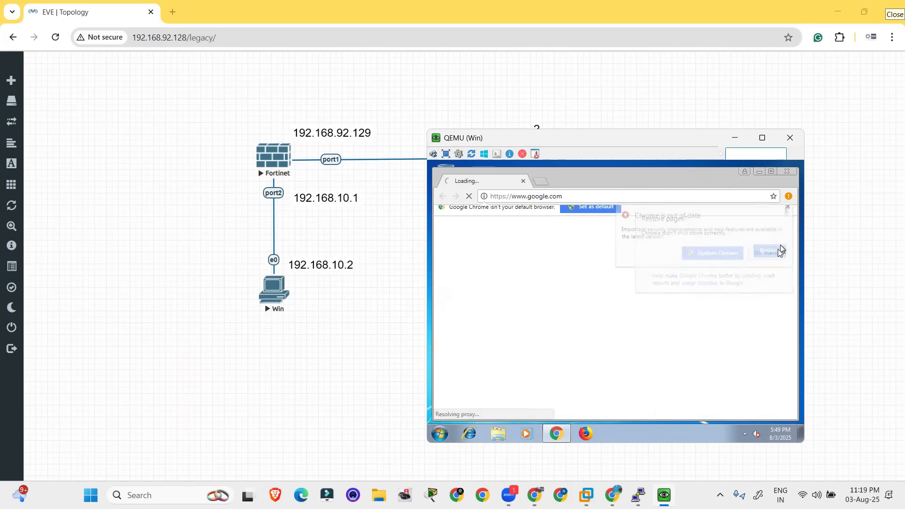
{"action": "left_click", "coordinate": [582, 199]}
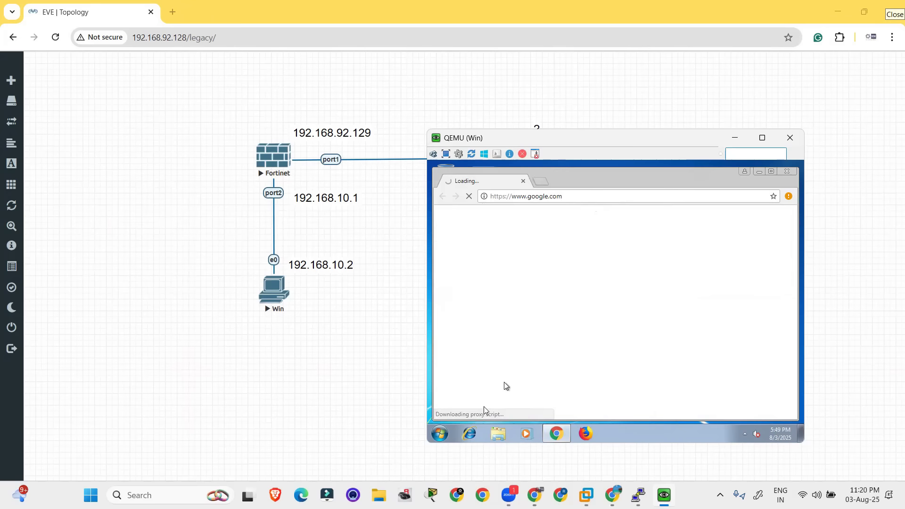
Open a command prompt on the Windows machine and ping google.com
{"action": "left_click", "coordinate": [440, 433]}
{"action": "type", "text": "cmd"}
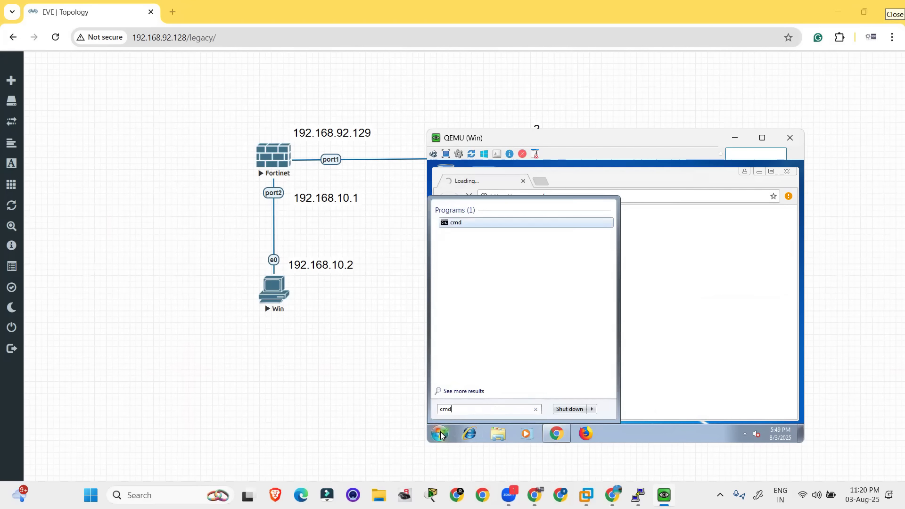
{"action": "key", "text": "Return"}
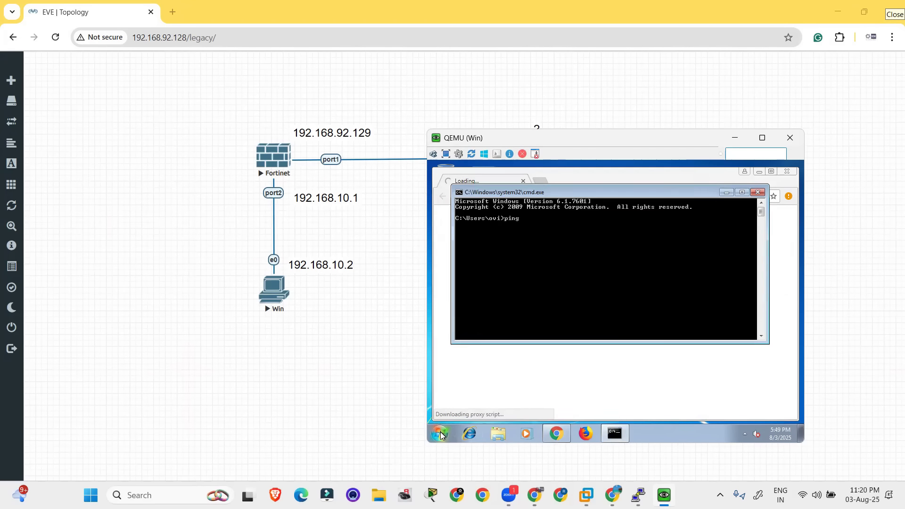
{"action": "key", "text": "BackSpace"}
{"action": "key", "text": "BackSpace"}
{"action": "type", "text": "google.com"}
{"action": "key", "text": "Return"}
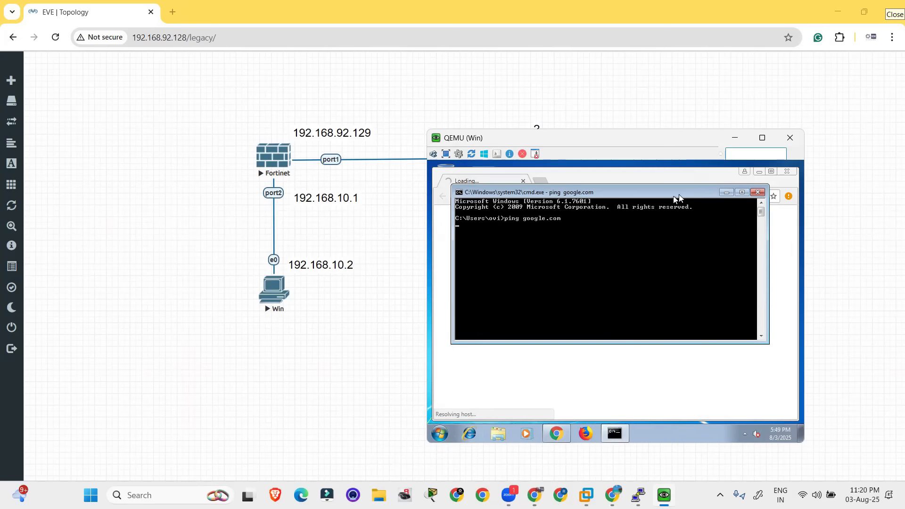
Minimize the command prompt, the guest's Chrome and the Win console to return to the EVE topology
{"action": "left_click", "coordinate": [730, 191]}
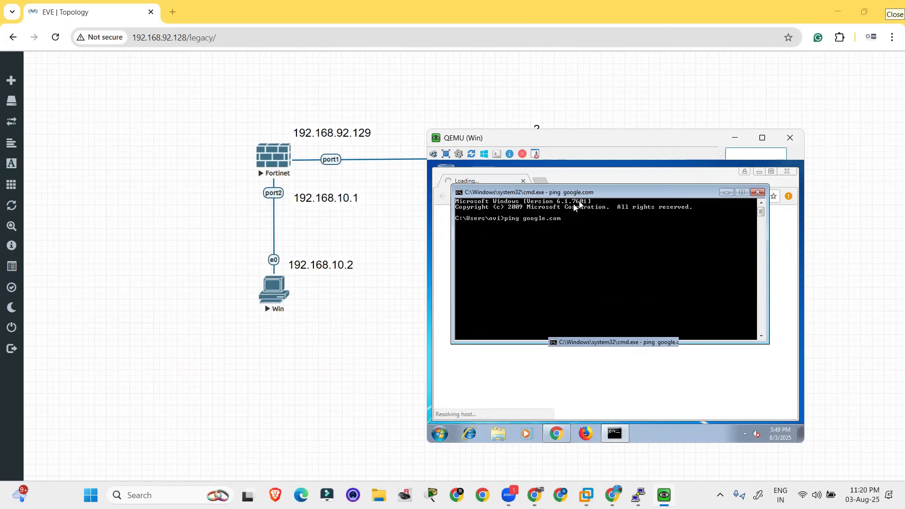
{"action": "left_click", "coordinate": [758, 173]}
{"action": "left_click", "coordinate": [735, 138]}
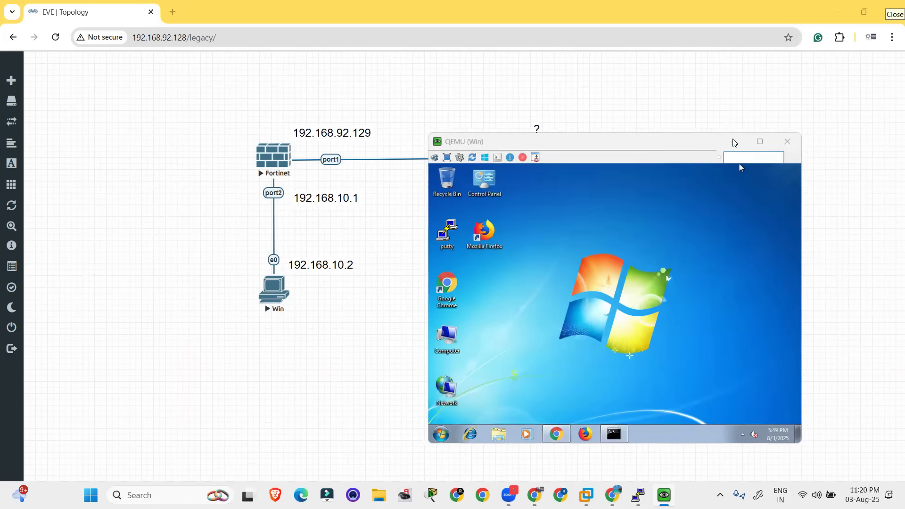
{"action": "left_click_drag", "start_coordinate": [182, 107], "coordinate": [439, 228]}
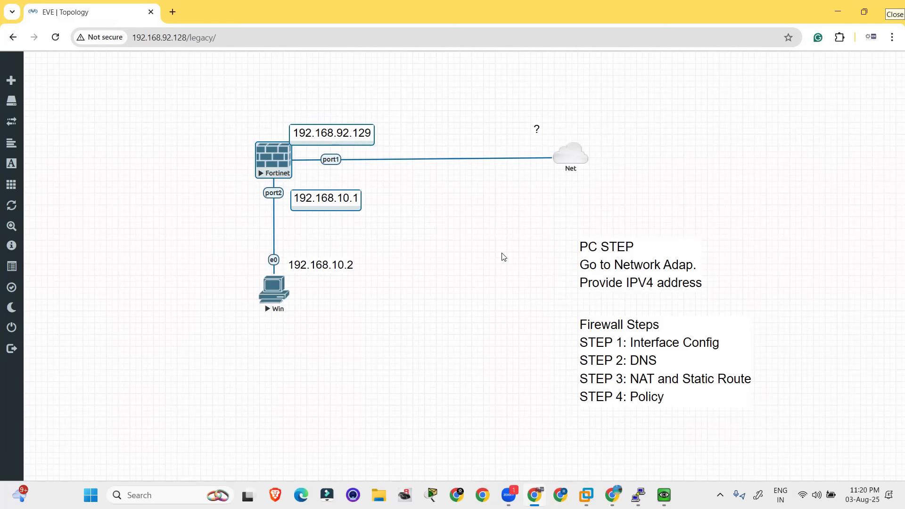
{"action": "left_click", "coordinate": [491, 254]}
{"action": "left_click_drag", "start_coordinate": [210, 124], "coordinate": [380, 203]}
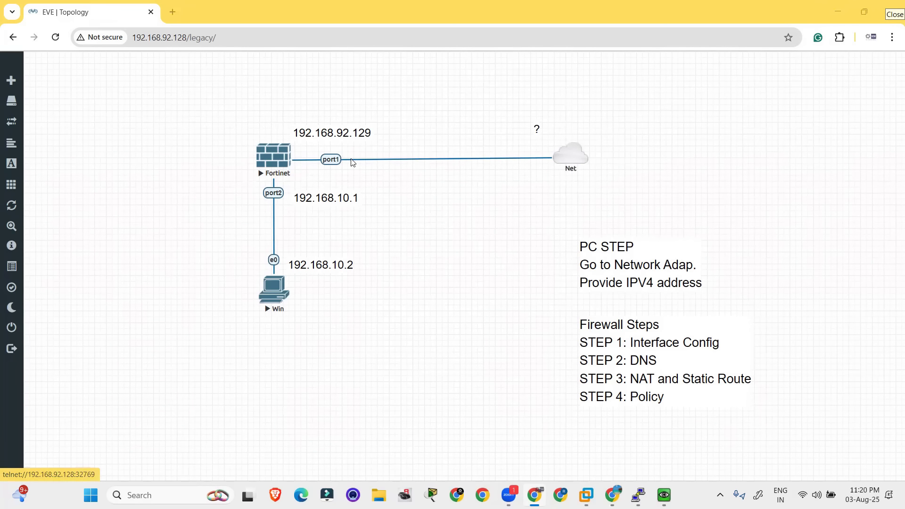
Switch to the FortiGate web interface and open its list of network interfaces
{"action": "key", "text": "alt+Tab"}
{"action": "key", "text": "alt+Tab"}
{"action": "key", "text": "alt+Tab"}
{"action": "key", "text": "alt+Tab"}
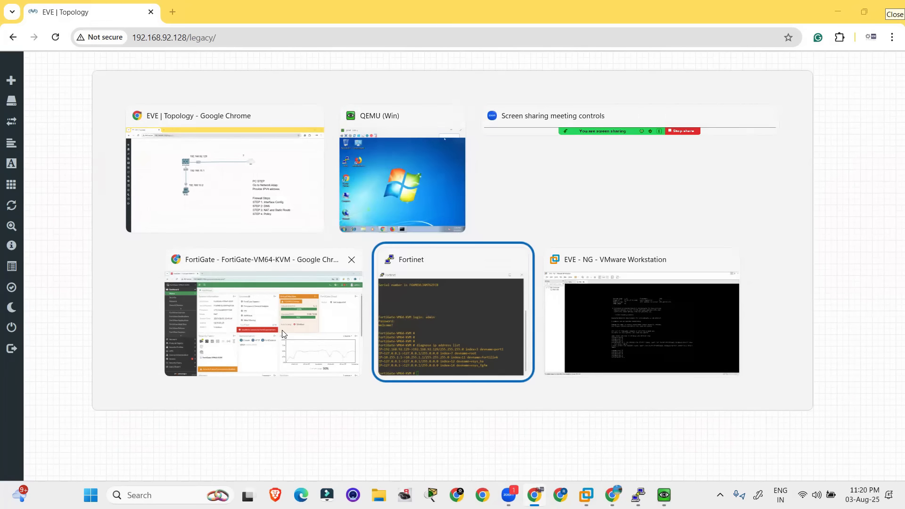
{"action": "left_click", "coordinate": [283, 334]}
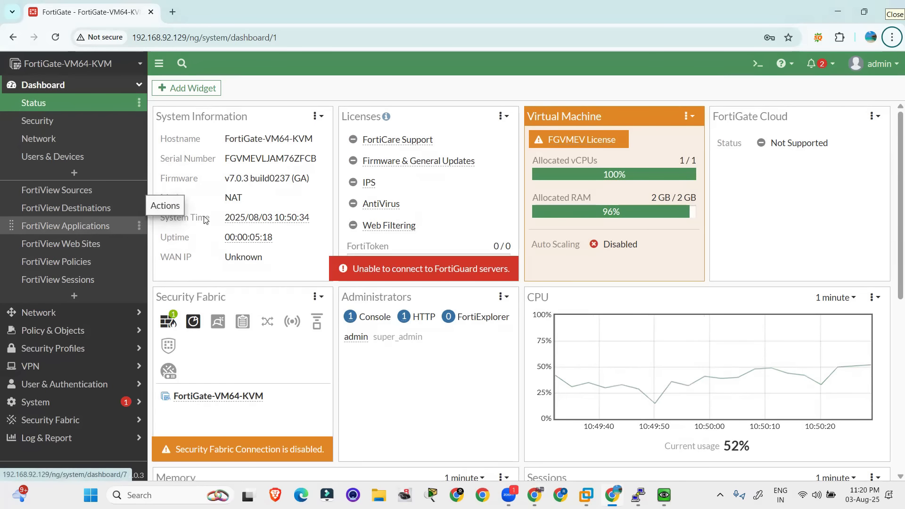
{"action": "key", "text": "alt+Tab"}
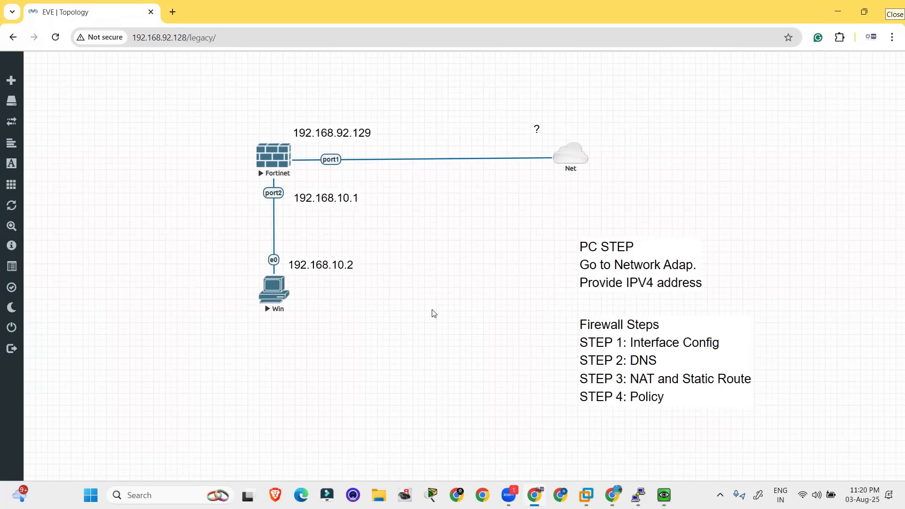
{"action": "key", "text": "alt+Tab"}
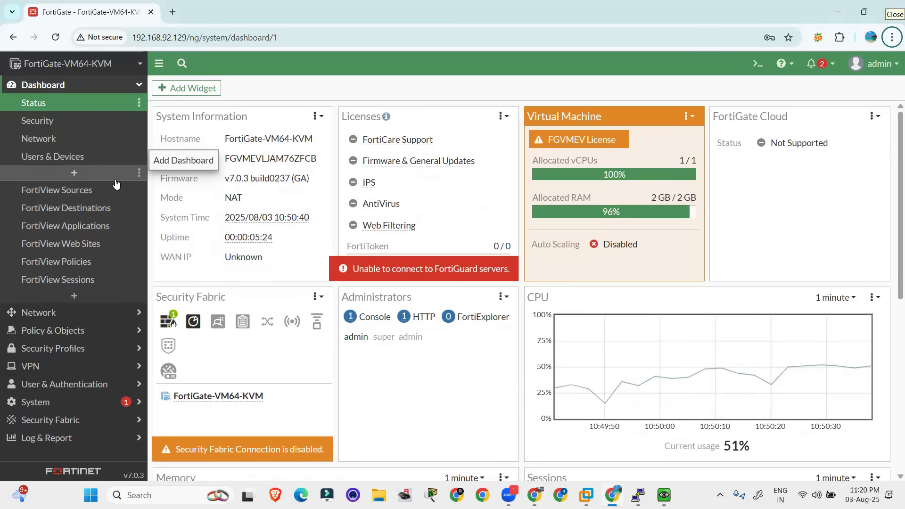
{"action": "left_click", "coordinate": [88, 313]}
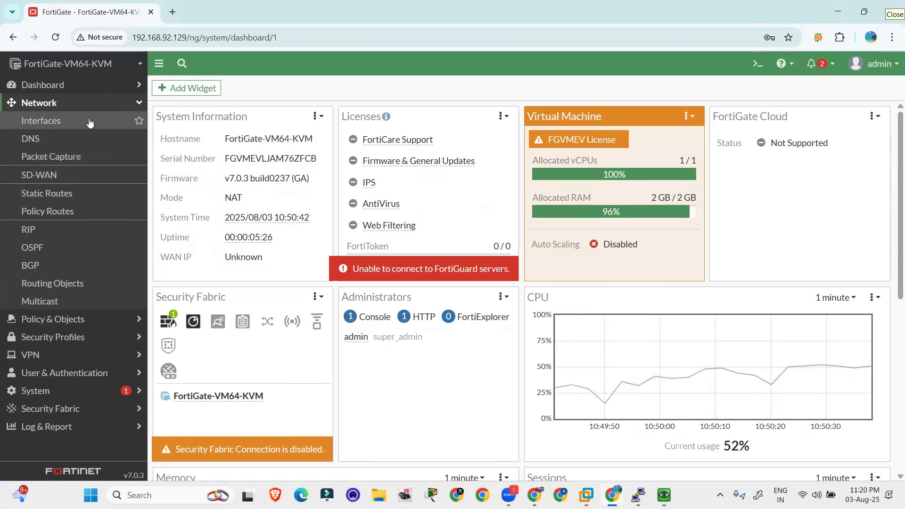
{"action": "left_click", "coordinate": [43, 121]}
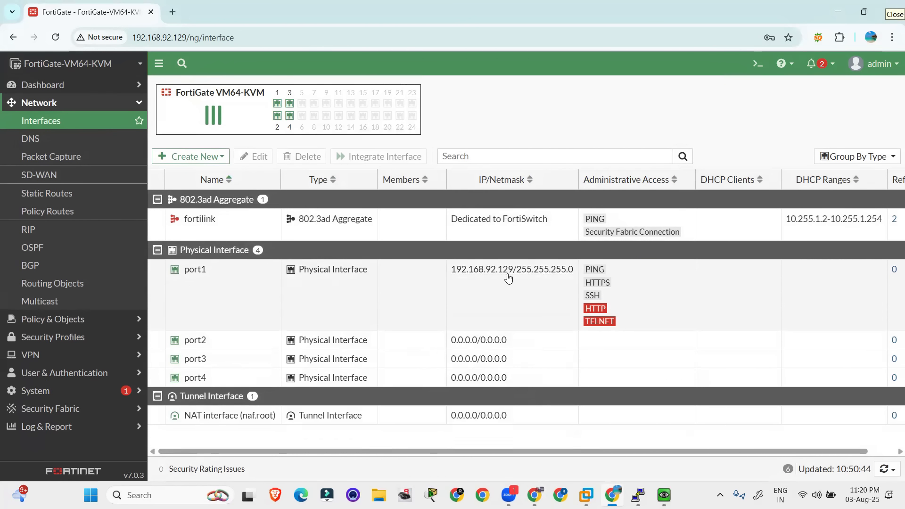
{"action": "mouse_move", "coordinate": [460, 273]}
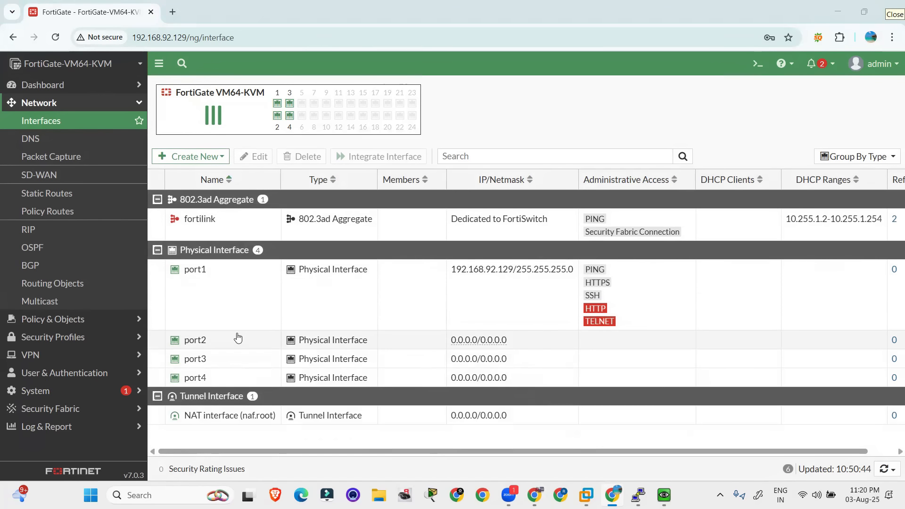
Check the address planned for port2 in the EVE topology and return to the FortiGate interface list
{"action": "key", "text": "alt+Tab"}
{"action": "left_click_drag", "start_coordinate": [236, 185], "coordinate": [378, 221]}
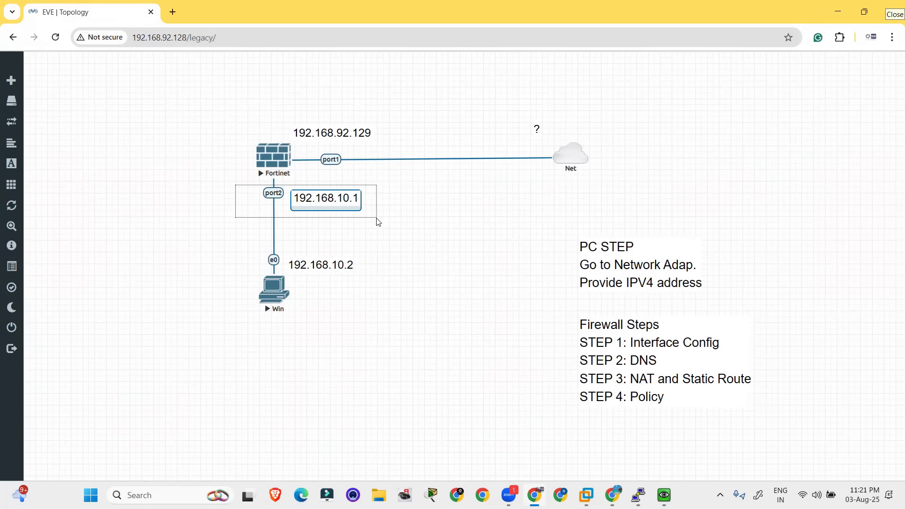
{"action": "key", "text": "alt+Tab"}
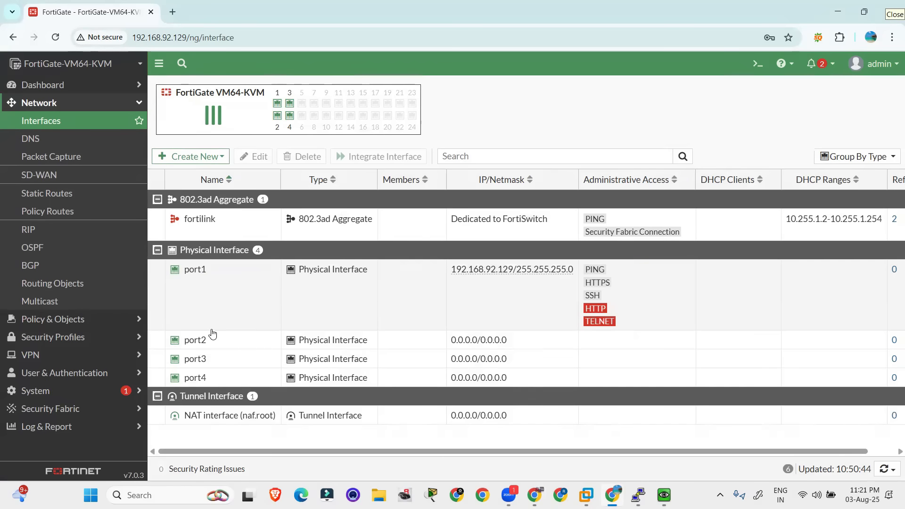
Open the port2 interface for editing and set its alias to LAN and its role to LAN
{"action": "right_click", "coordinate": [194, 341]}
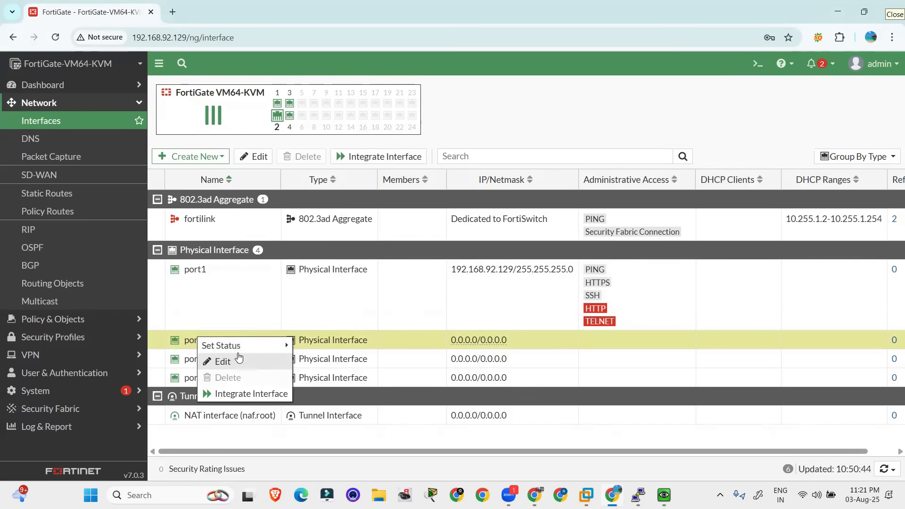
{"action": "left_click", "coordinate": [237, 361]}
{"action": "left_click", "coordinate": [289, 127]}
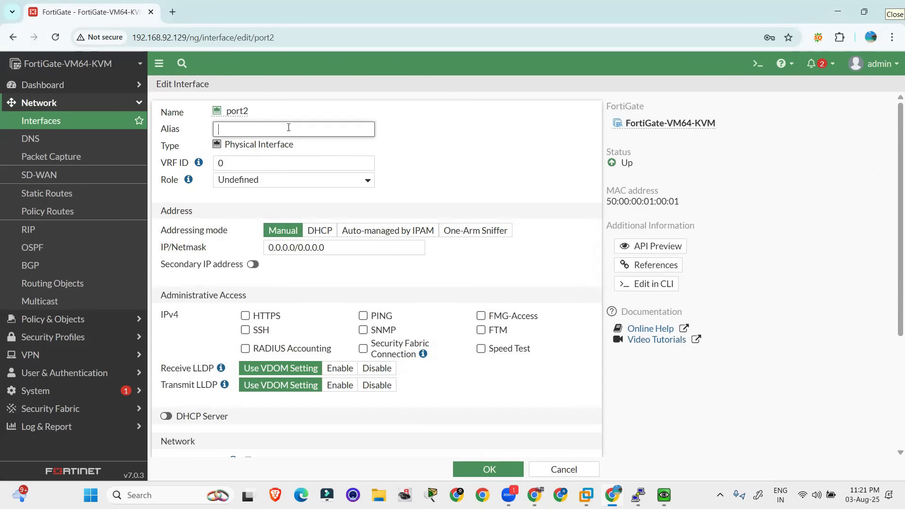
{"action": "key", "text": "Tab"}
{"action": "left_click", "coordinate": [273, 179]}
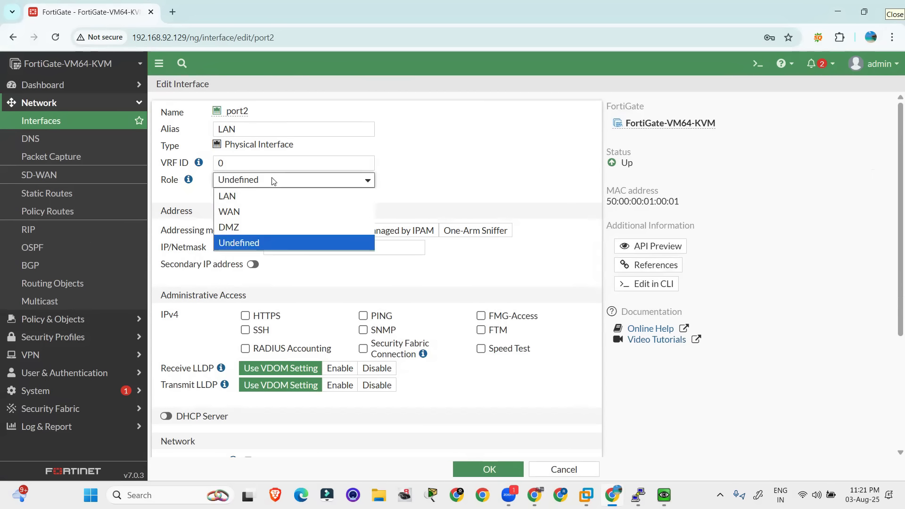
{"action": "left_click", "coordinate": [246, 194]}
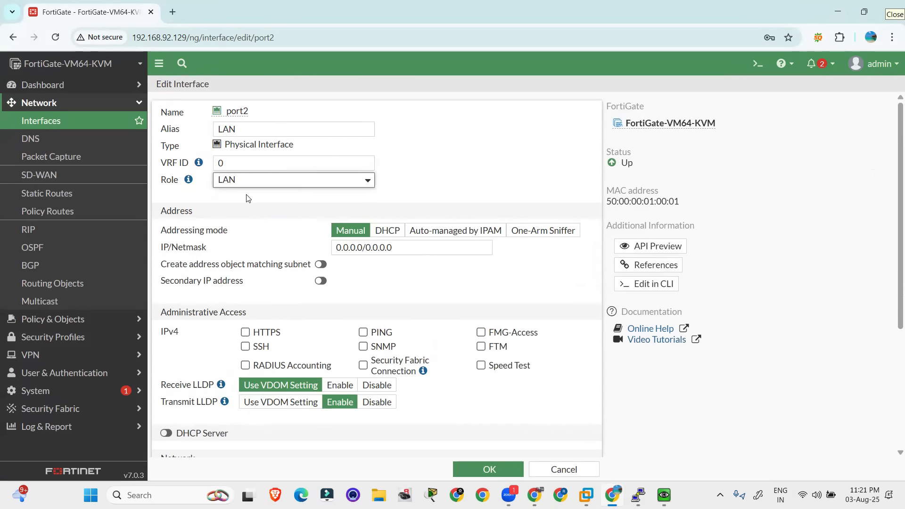
Set port2's IP/Netmask to 192.168.10.1/255.255.255.0 with manual addressing
{"action": "left_click", "coordinate": [363, 246]}
{"action": "type", "text": "192.168.10.1"}
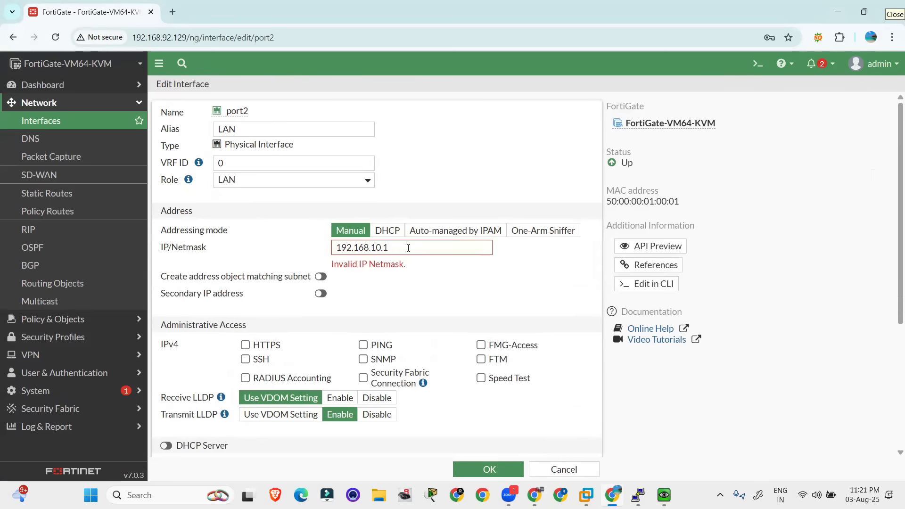
{"action": "type", "text": "/2"}
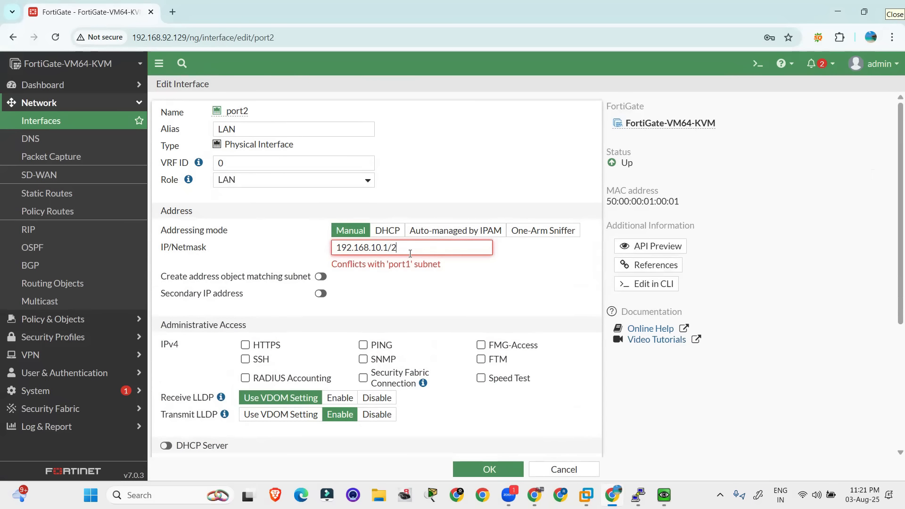
{"action": "type", "text": "55.255.255."}
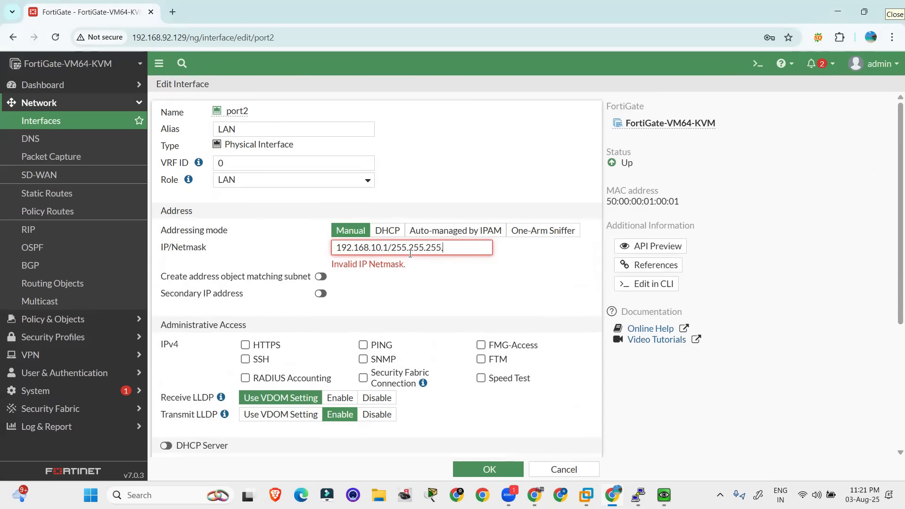
{"action": "type", "text": "0"}
Allow HTTPS, PING and SSH as IPv4 administrative access on port2 and save the interface
{"action": "left_click", "coordinate": [246, 332]}
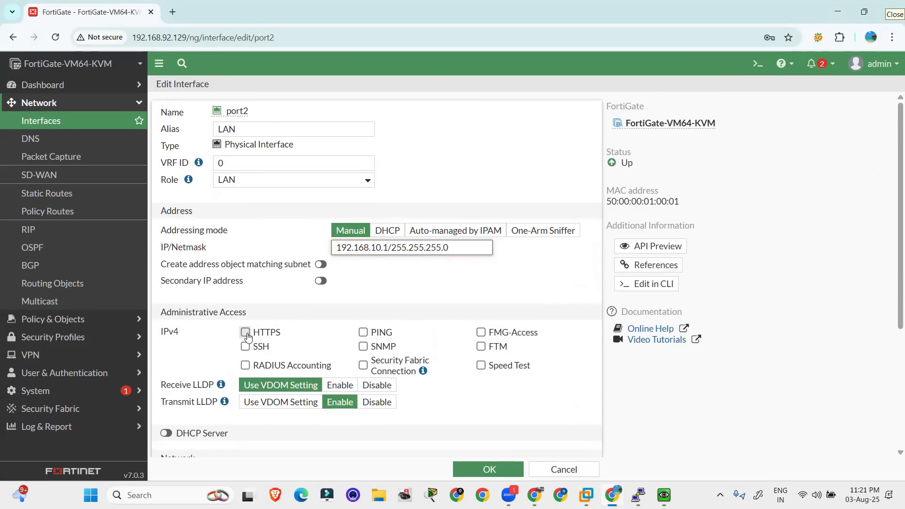
{"action": "left_click", "coordinate": [362, 332]}
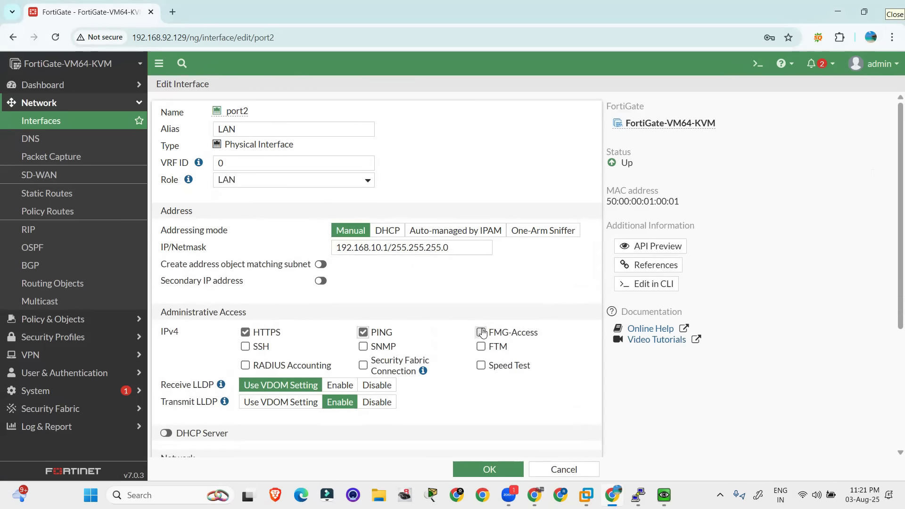
{"action": "left_click", "coordinate": [260, 346]}
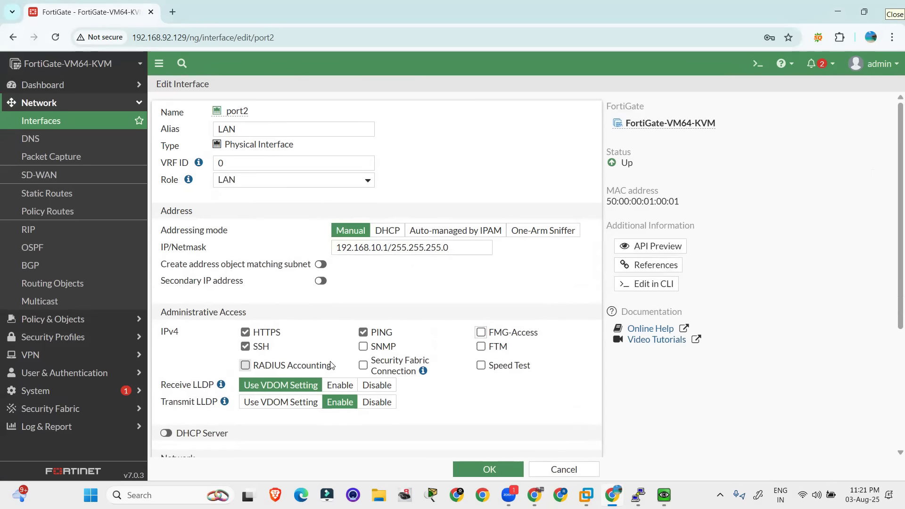
{"action": "left_click", "coordinate": [490, 470]}
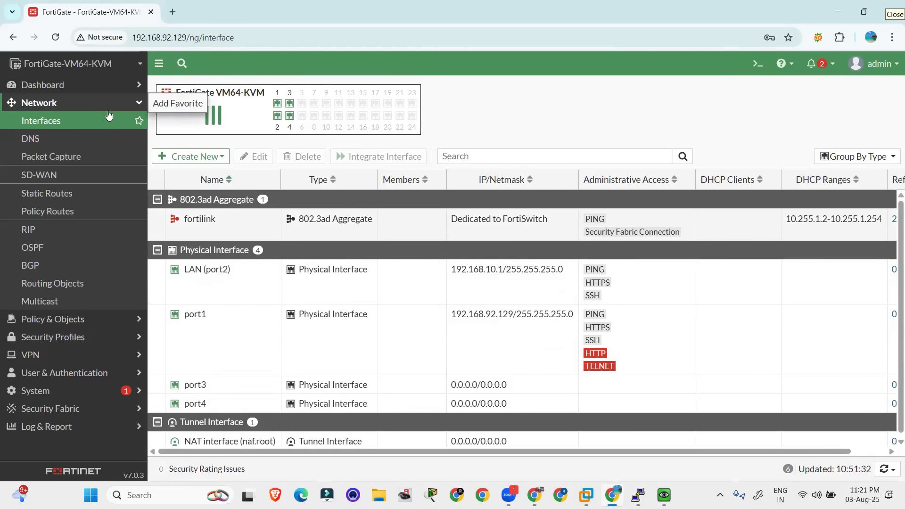
Specify custom DNS servers on the FortiGate, primary 8.8.8.8 and secondary 4.4.4.4, and apply the settings
{"action": "left_click", "coordinate": [55, 141]}
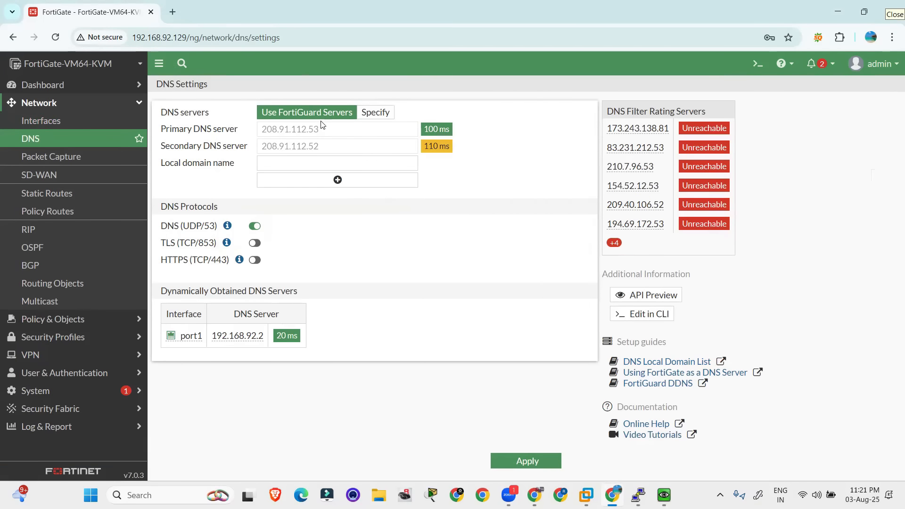
{"action": "left_click", "coordinate": [382, 113]}
{"action": "triple_click", "coordinate": [330, 131]}
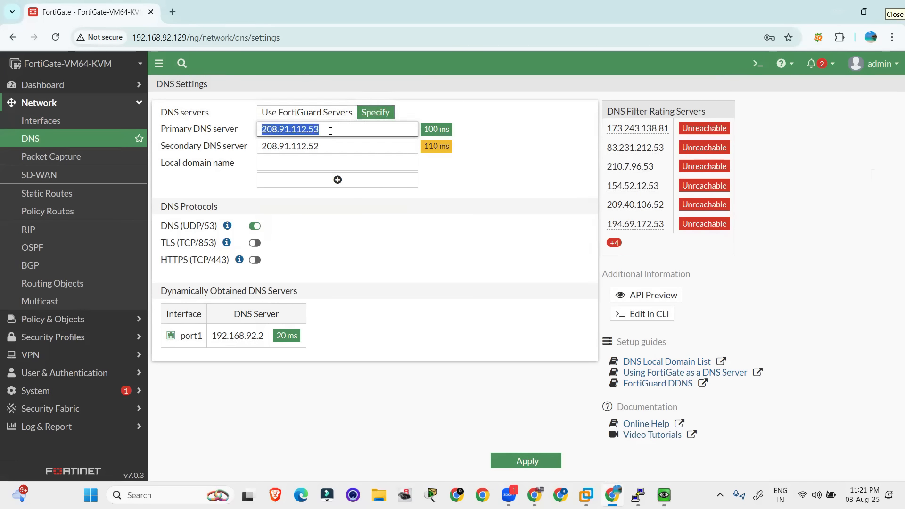
{"action": "type", "text": "8.8.8.8"}
{"action": "triple_click", "coordinate": [329, 150]}
{"action": "type", "text": "4.4.4.4"}
{"action": "left_click", "coordinate": [473, 188]}
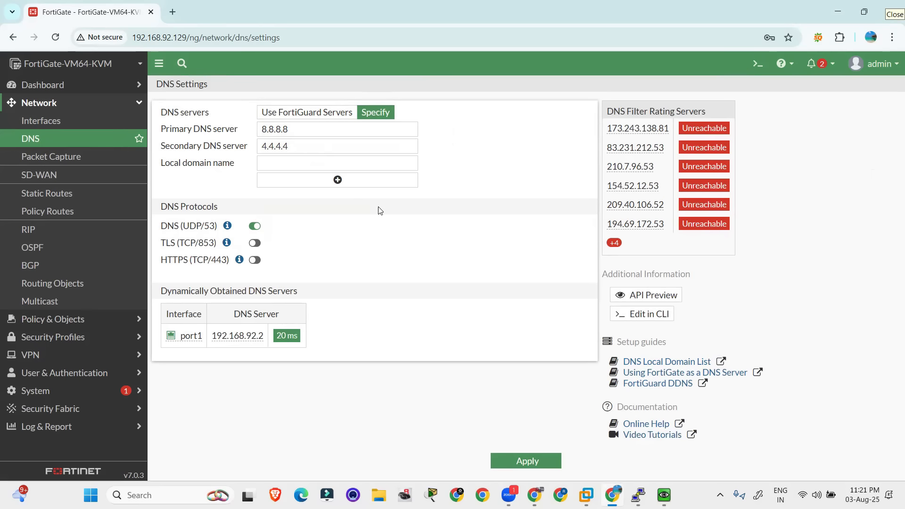
{"action": "left_click", "coordinate": [523, 466]}
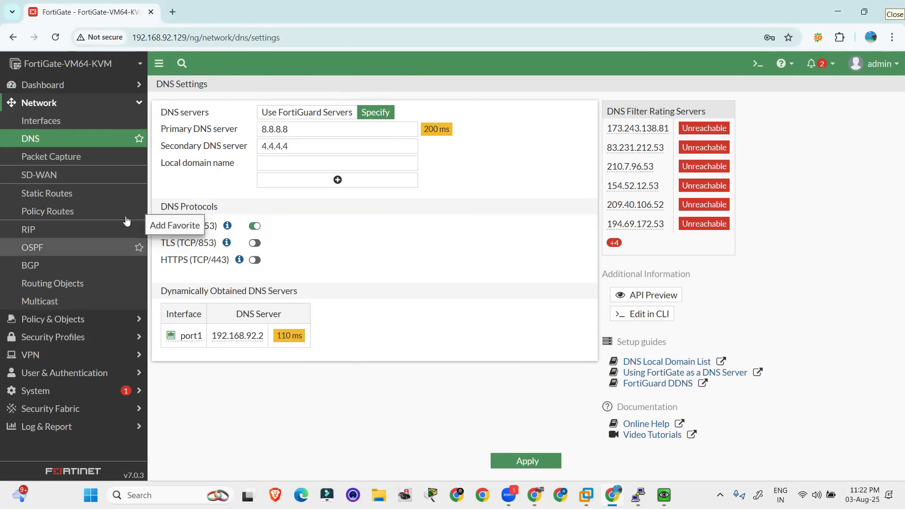
Consult the step list in the EVE topology, then start a new FortiGate static route with destination 0.0.0.0/0.0.0.0
{"action": "key", "text": "alt+Tab"}
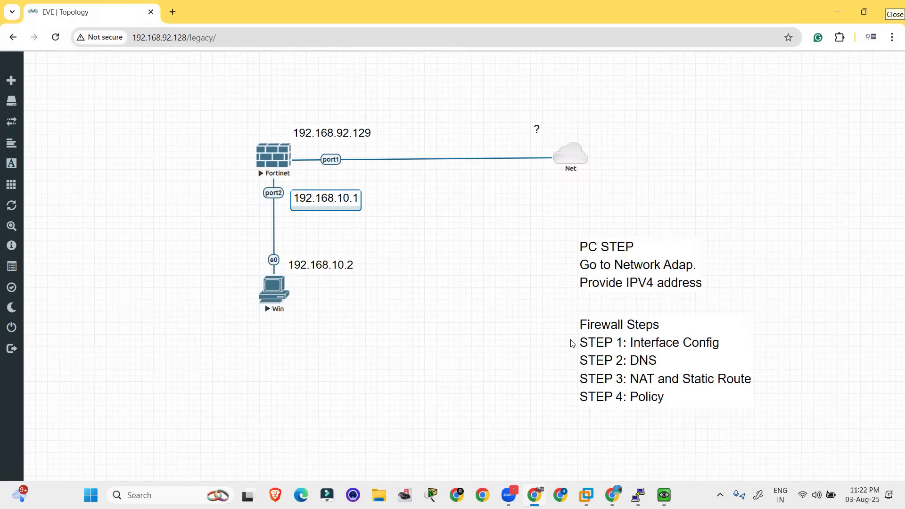
{"action": "key", "text": "alt+Tab"}
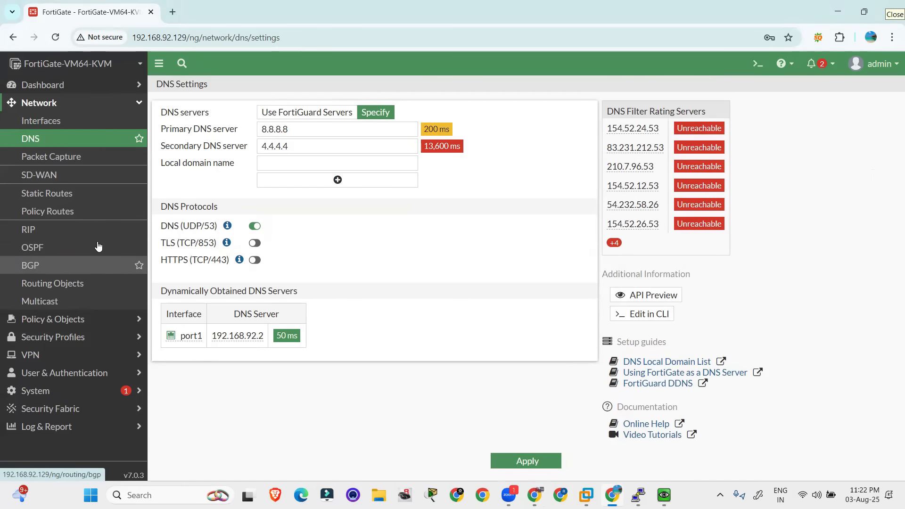
{"action": "left_click", "coordinate": [62, 199]}
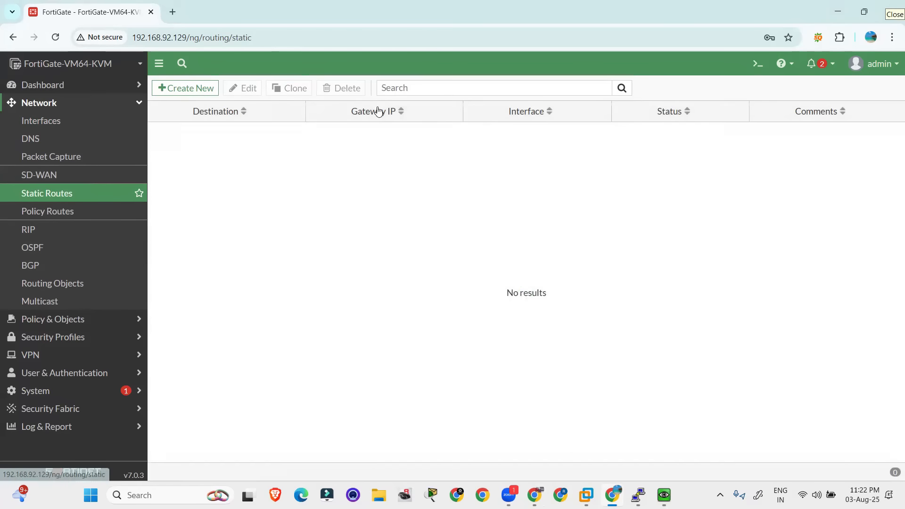
{"action": "left_click", "coordinate": [173, 88]}
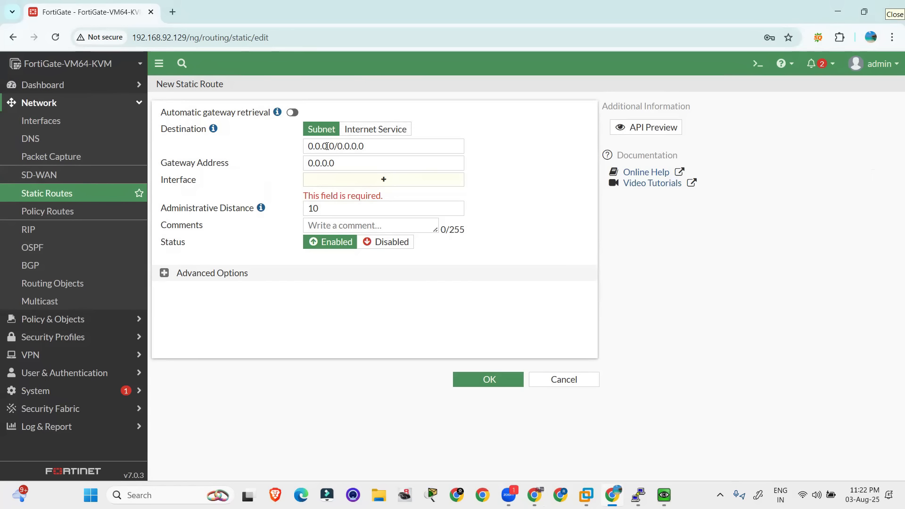
{"action": "left_click", "coordinate": [376, 146]}
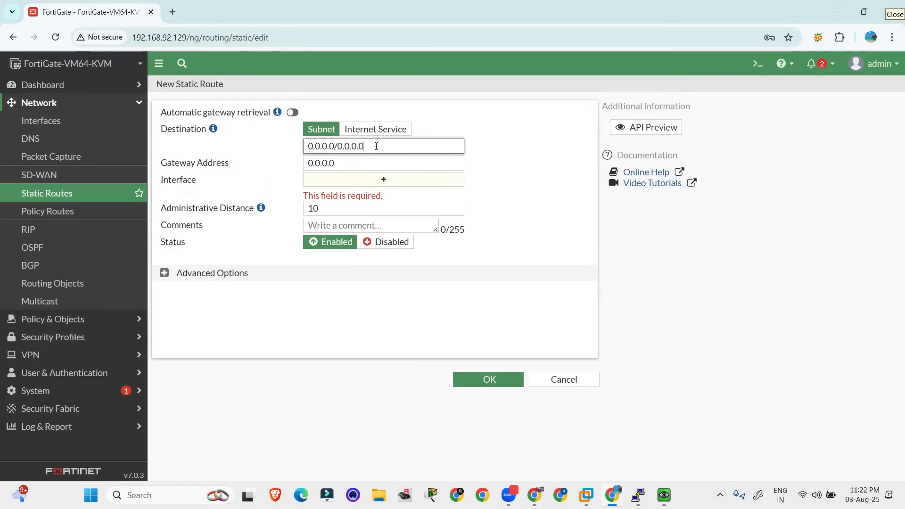
{"action": "left_click_drag", "start_coordinate": [370, 147], "coordinate": [269, 150]}
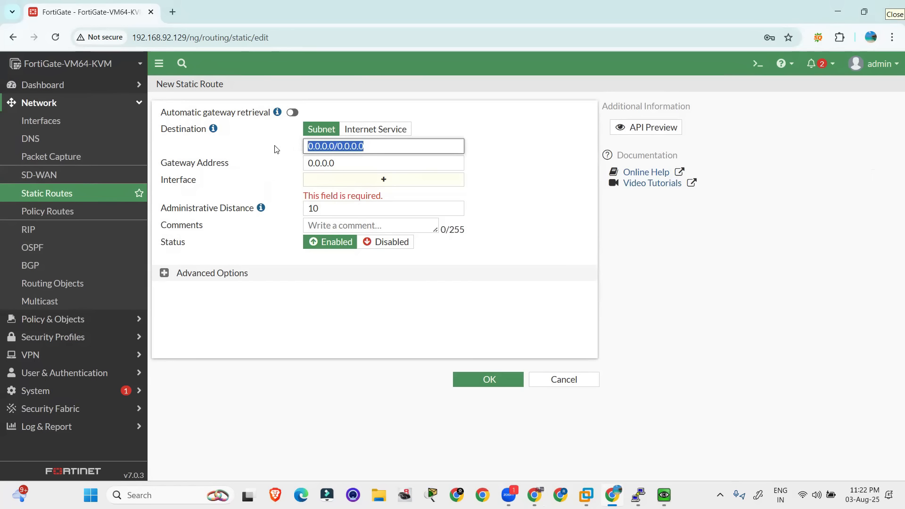
{"action": "left_click", "coordinate": [315, 149]}
{"action": "left_click_drag", "start_coordinate": [309, 147], "coordinate": [299, 168]}
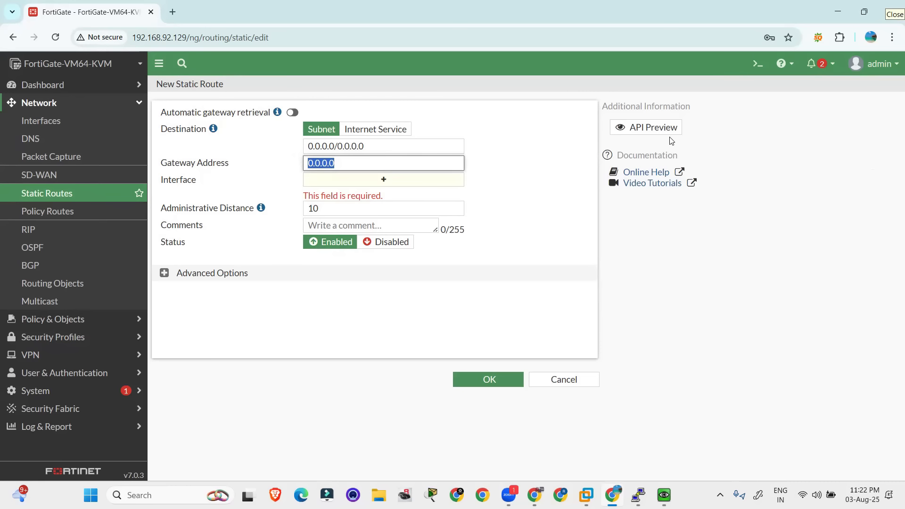
Switch to the EVE topology and list the host computer's full network adapter details with ipconfig in a command prompt
{"action": "key", "text": "alt+Tab"}
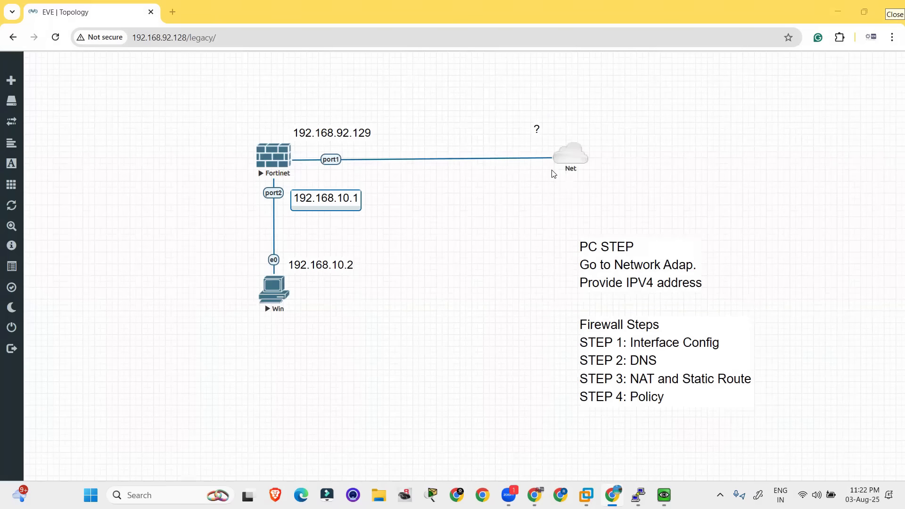
{"action": "key", "text": "alt+Tab"}
{"action": "key", "text": "alt+Tab"}
{"action": "left_click", "coordinate": [172, 488]}
{"action": "type", "text": "cmd"}
{"action": "key", "text": "Return"}
{"action": "type", "text": "ipconfig/all"}
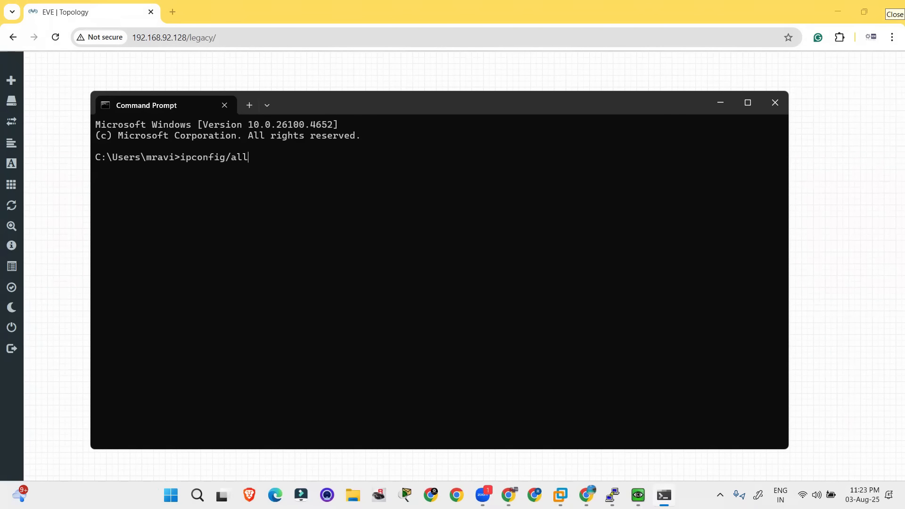
{"action": "key", "text": "Return"}
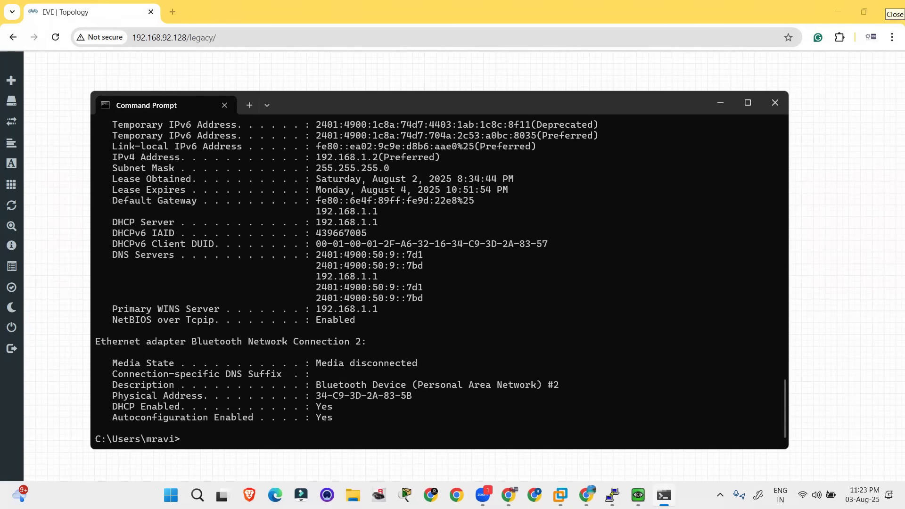
Find the VMware Network Adapter VMnet8 section in the ipconfig output and highlight its IPv4 address
{"action": "scroll", "coordinate": [310, 393], "scroll_direction": "up", "scroll_amount": 10}
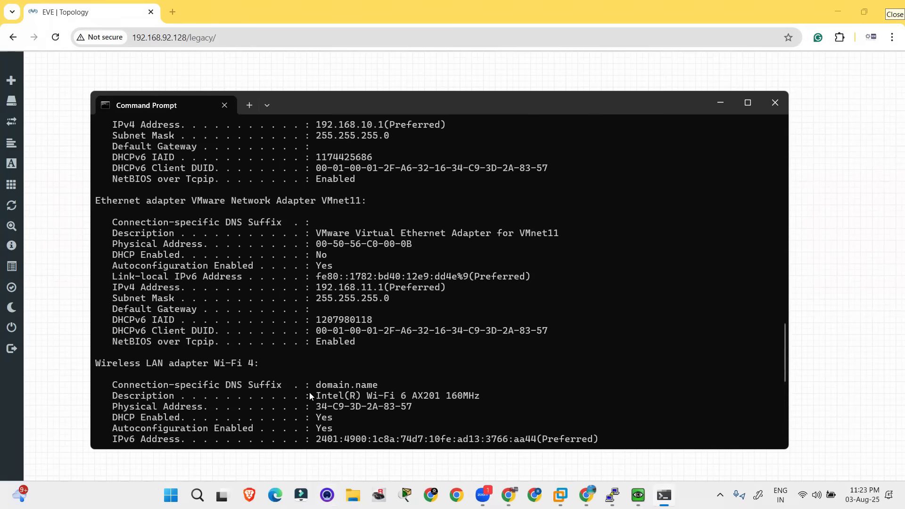
{"action": "scroll", "coordinate": [310, 392], "scroll_direction": "up", "scroll_amount": 4}
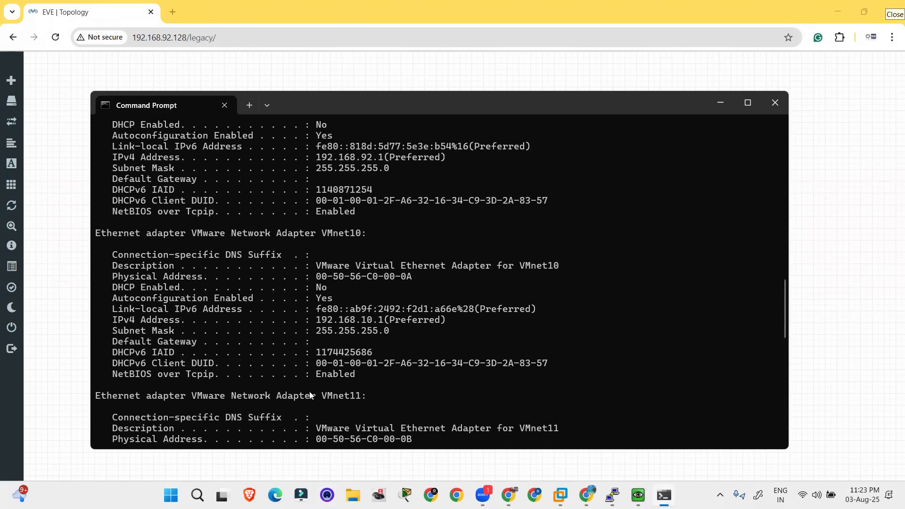
{"action": "scroll", "coordinate": [363, 285], "scroll_direction": "up", "scroll_amount": 3}
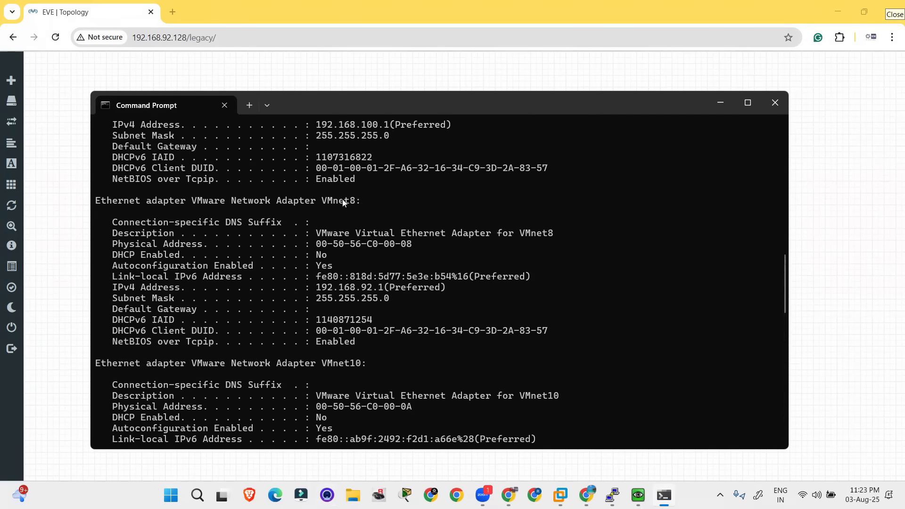
{"action": "left_click_drag", "start_coordinate": [366, 202], "coordinate": [94, 203]}
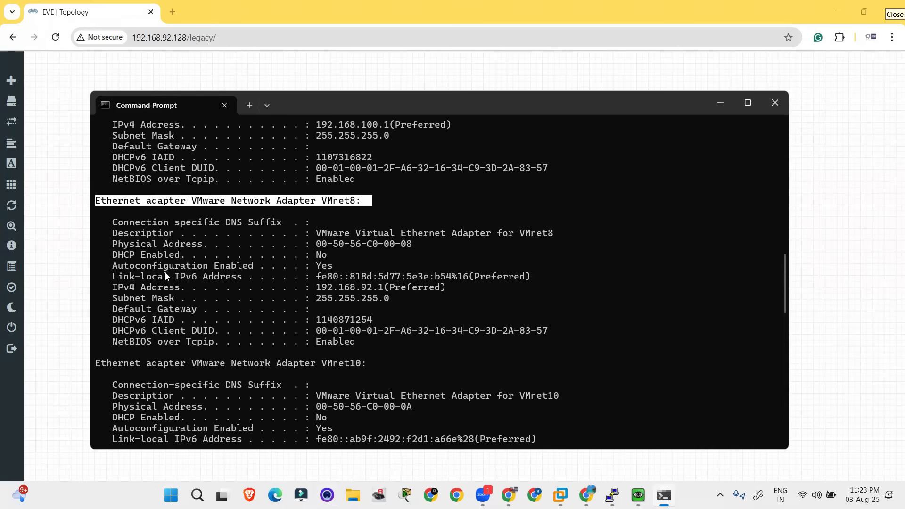
{"action": "left_click_drag", "start_coordinate": [114, 288], "coordinate": [381, 287]}
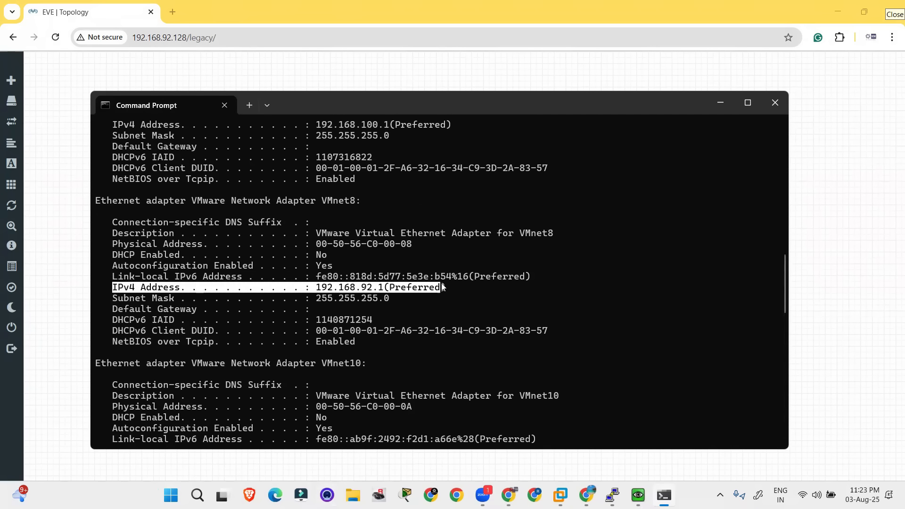
{"action": "left_click", "coordinate": [404, 288]}
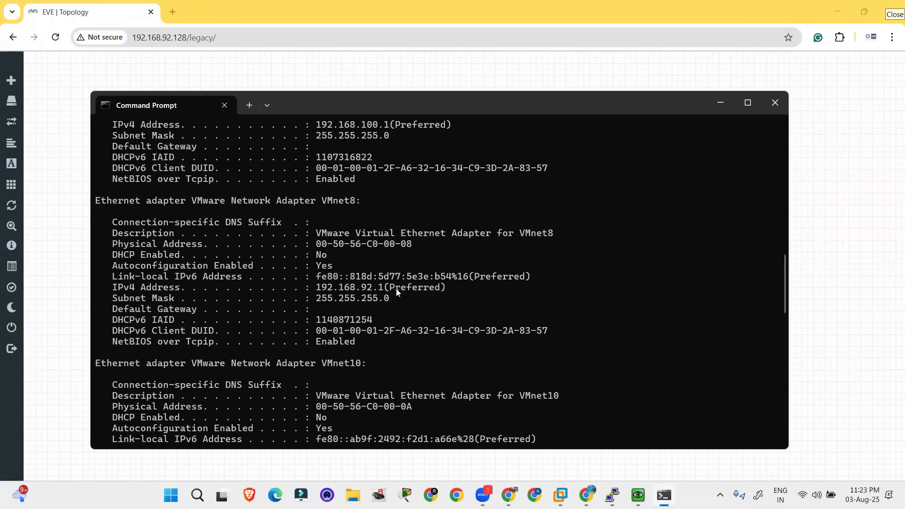
{"action": "left_click_drag", "start_coordinate": [386, 289], "coordinate": [317, 291]}
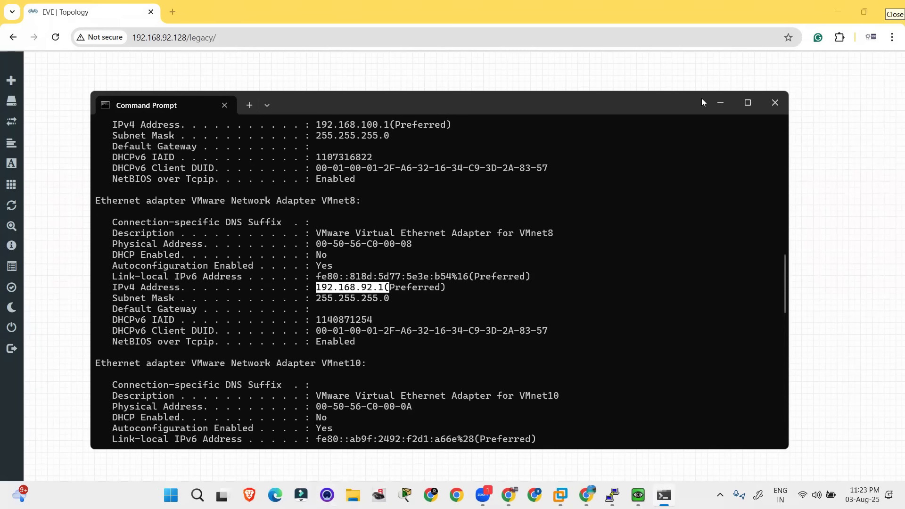
Minimize the command prompt and select the Net cloud and its question-mark label in the EVE topology
{"action": "left_click", "coordinate": [720, 102]}
{"action": "left_click_drag", "start_coordinate": [585, 168], "coordinate": [595, 187]}
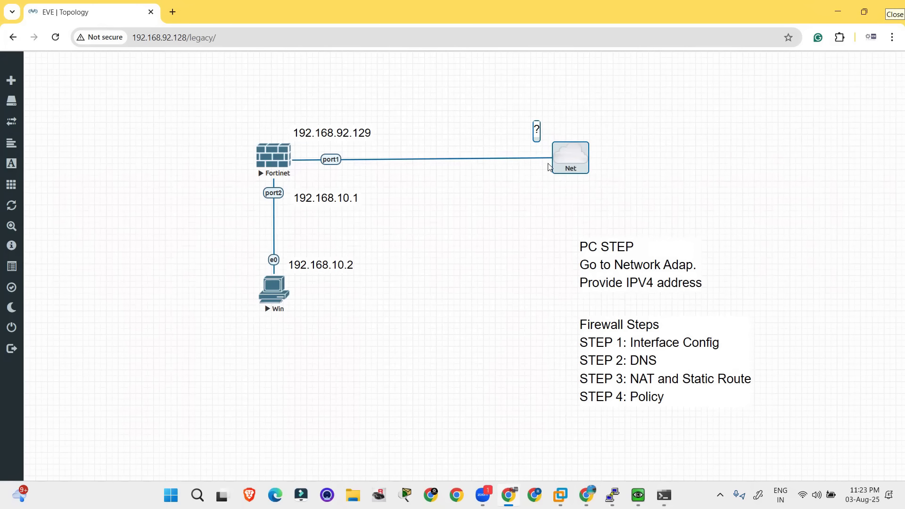
Replace the question-mark label near the Net cloud with 192.168.92.2 and move it slightly so it sits above the link to the cloud
{"action": "left_click", "coordinate": [540, 139]}
{"action": "type", "text": "192.168.92.2"}
{"action": "left_click", "coordinate": [730, 178]}
{"action": "left_click_drag", "start_coordinate": [580, 130], "coordinate": [523, 133]}
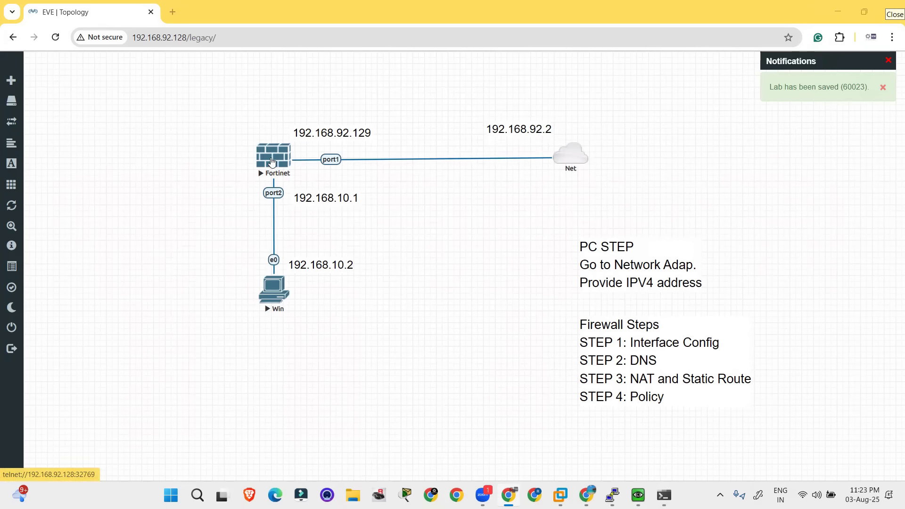
Switch to FortiGate, give the new static route gateway 192.168.92.2 and interface port1, and save it
{"action": "key", "text": "alt+Tab"}
{"action": "left_click", "coordinate": [527, 204]}
{"action": "type", "text": "192.168.92.2"}
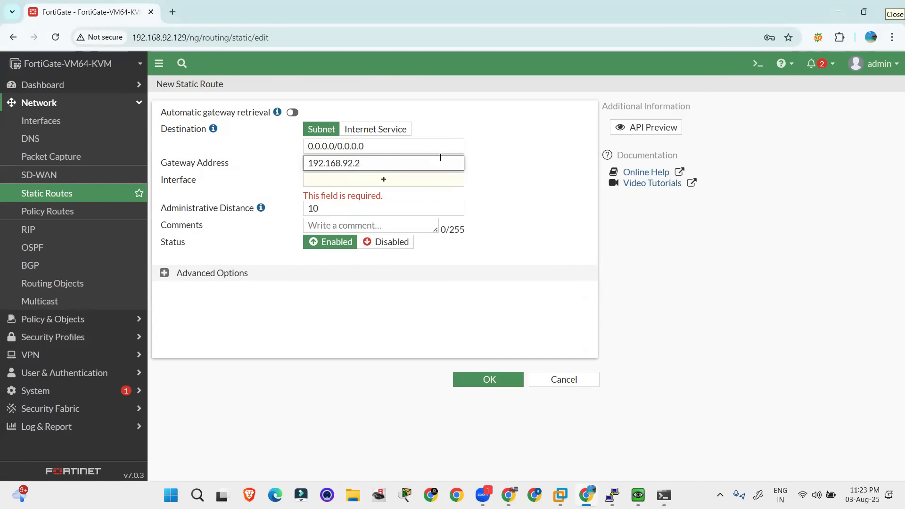
{"action": "left_click", "coordinate": [342, 184]}
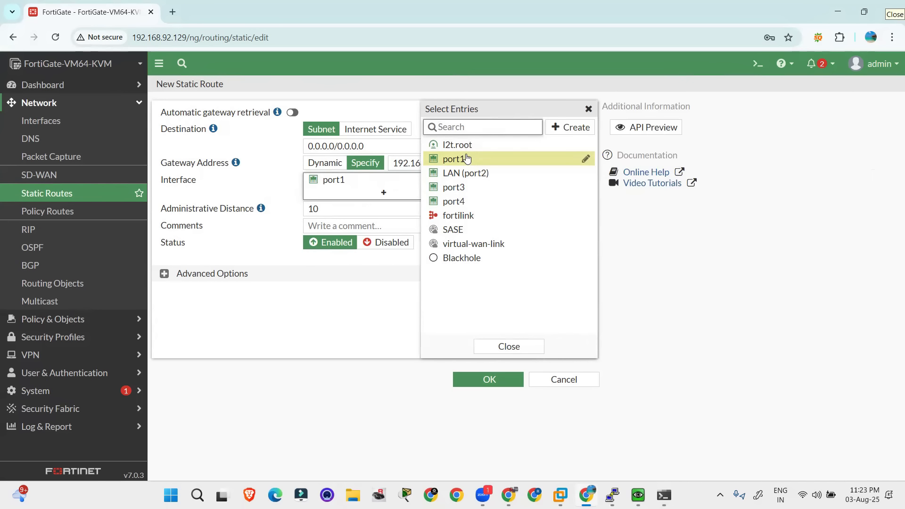
{"action": "mouse_move", "coordinate": [467, 158]}
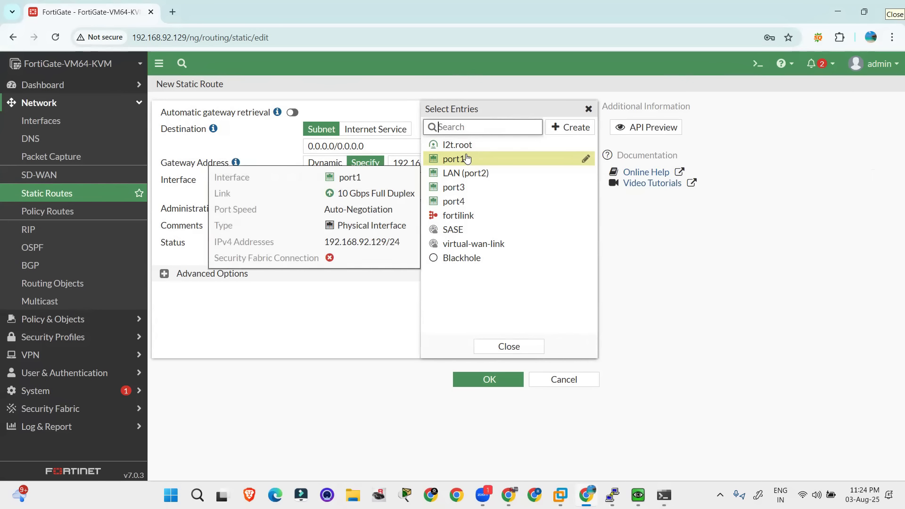
{"action": "left_click", "coordinate": [509, 346]}
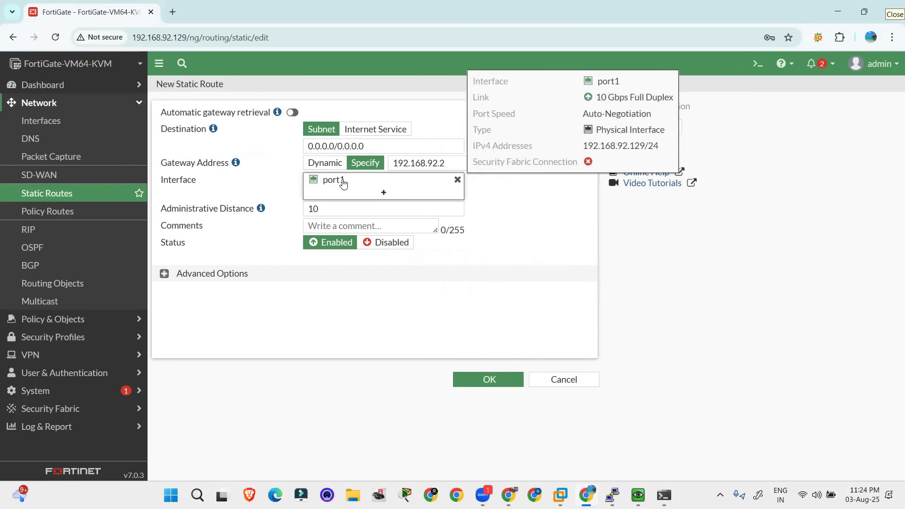
{"action": "left_click", "coordinate": [504, 383]}
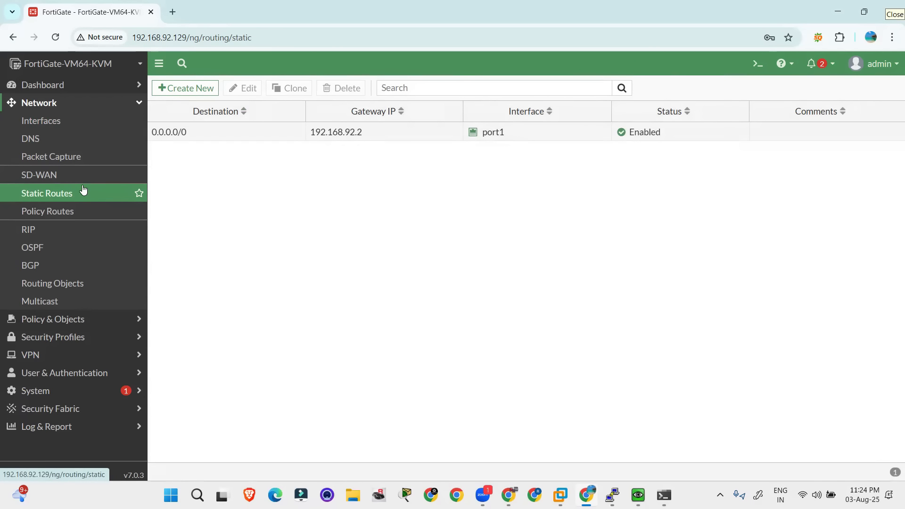
Consult the step list in the EVE topology, then start a new FortiGate firewall policy named Internet
{"action": "key", "text": "alt+Tab"}
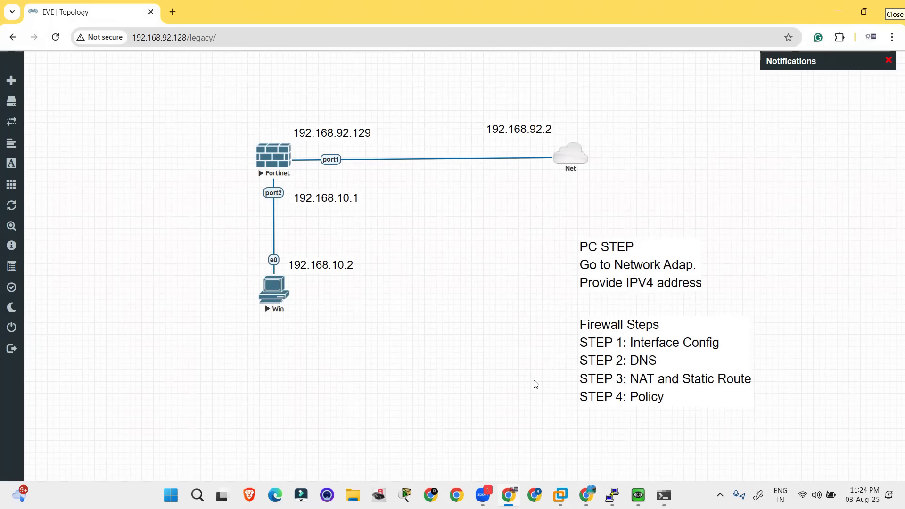
{"action": "key", "text": "alt+Tab"}
{"action": "key", "text": "alt+Tab"}
{"action": "key", "text": "alt+Tab"}
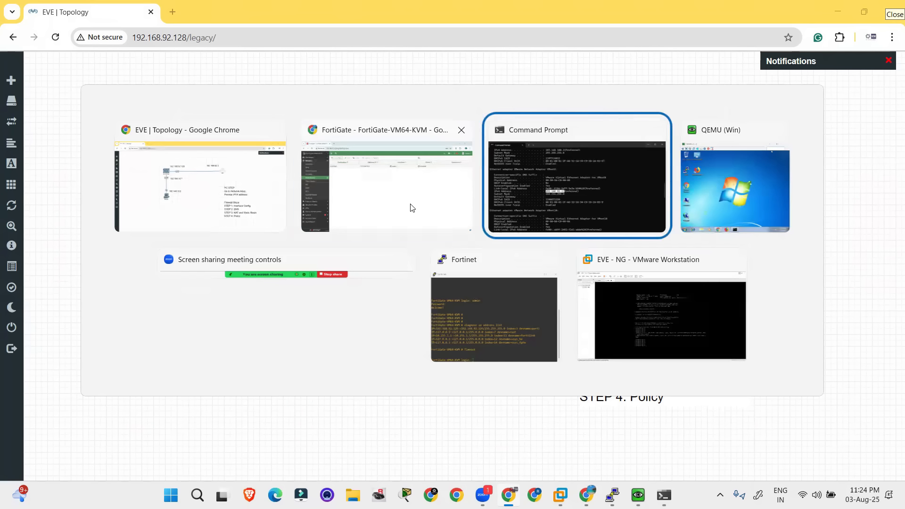
{"action": "key", "text": "alt+Tab"}
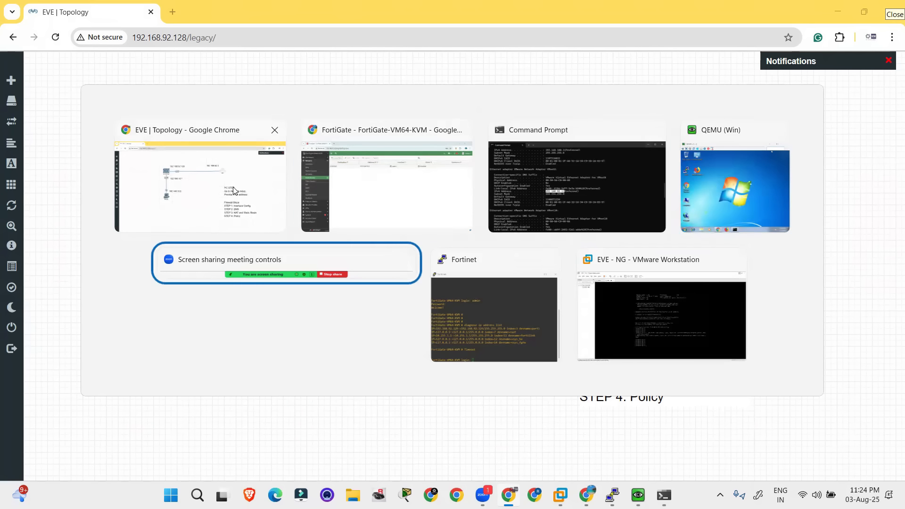
{"action": "left_click", "coordinate": [379, 184]}
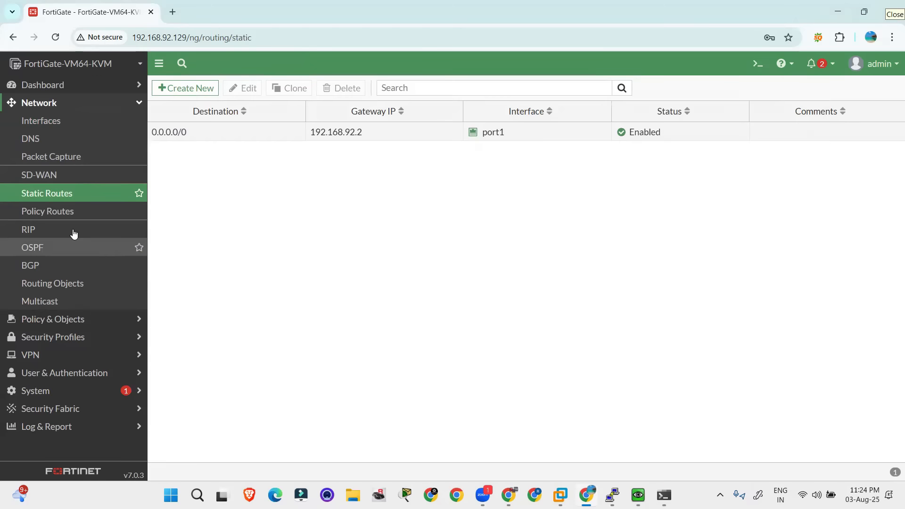
{"action": "left_click", "coordinate": [56, 320]}
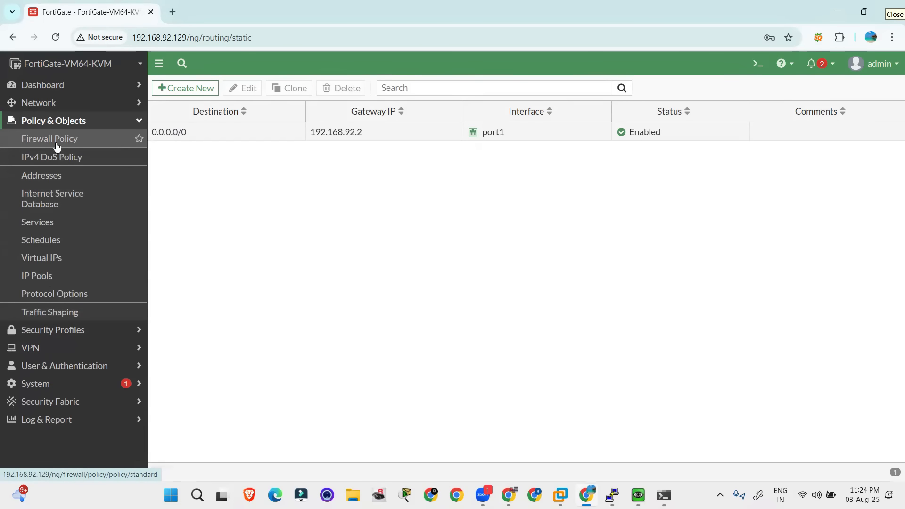
{"action": "left_click", "coordinate": [56, 143]}
{"action": "left_click", "coordinate": [191, 89]}
{"action": "left_click", "coordinate": [265, 125]}
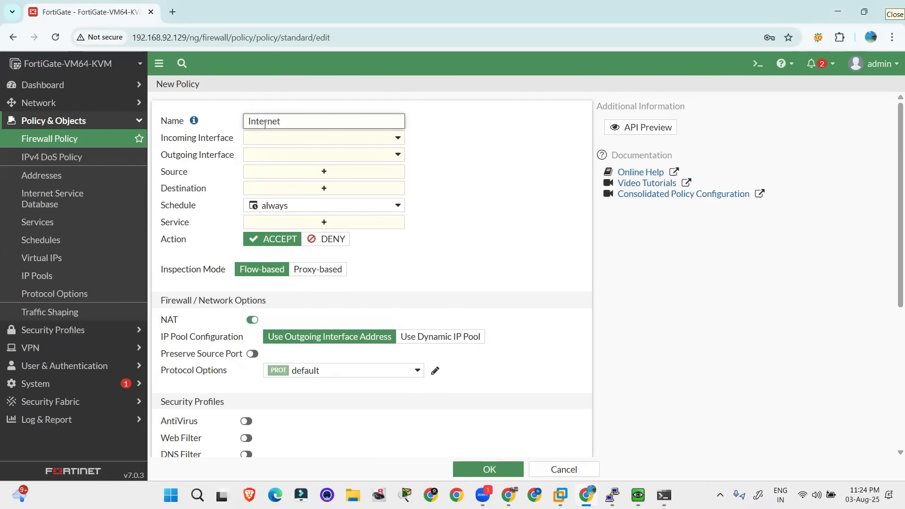
Set the policy's incoming interface to LAN (port2) and its outgoing interface to port1
{"action": "left_click", "coordinate": [270, 136]}
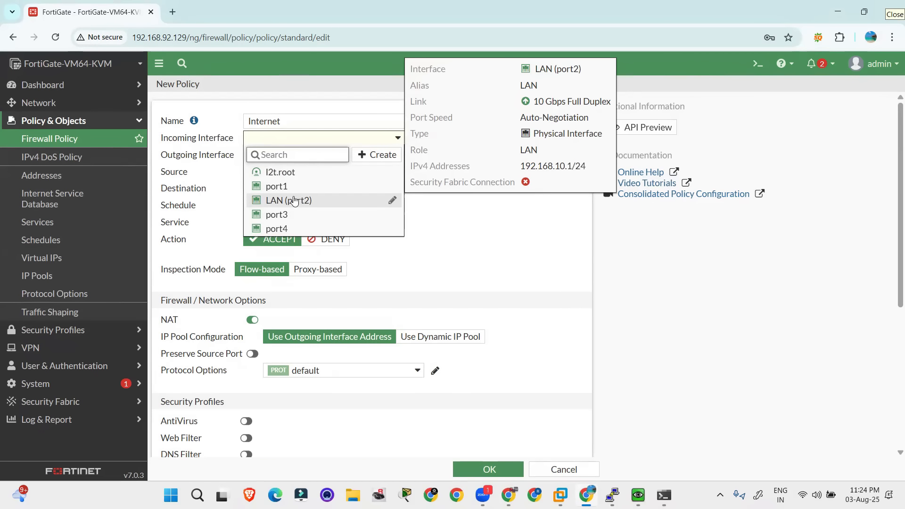
{"action": "left_click", "coordinate": [294, 201]}
{"action": "left_click", "coordinate": [270, 154]}
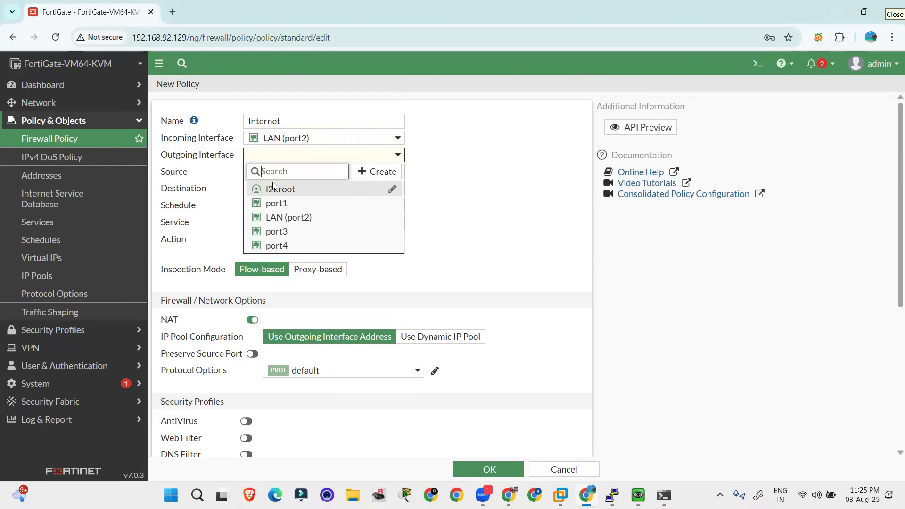
{"action": "left_click", "coordinate": [279, 203]}
Set both the source and the destination of the Internet policy to the address all
{"action": "left_click", "coordinate": [259, 175]}
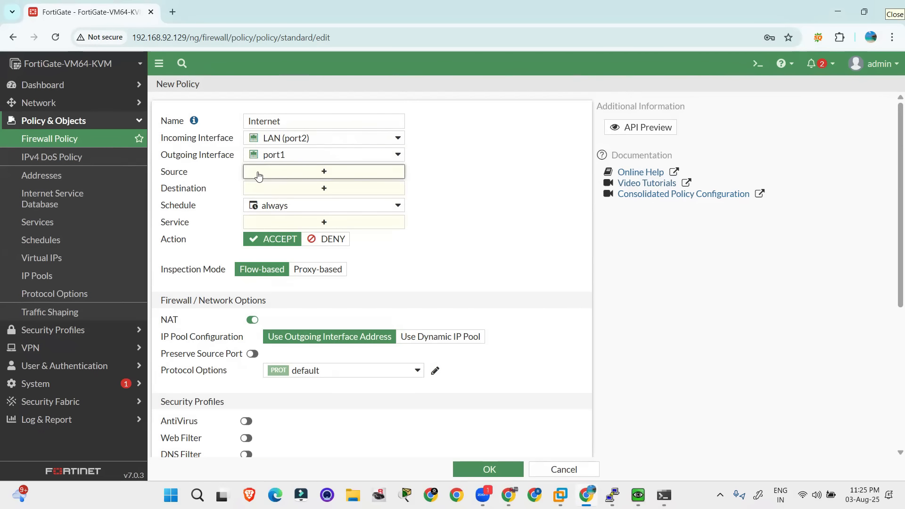
{"action": "left_click", "coordinate": [462, 178]}
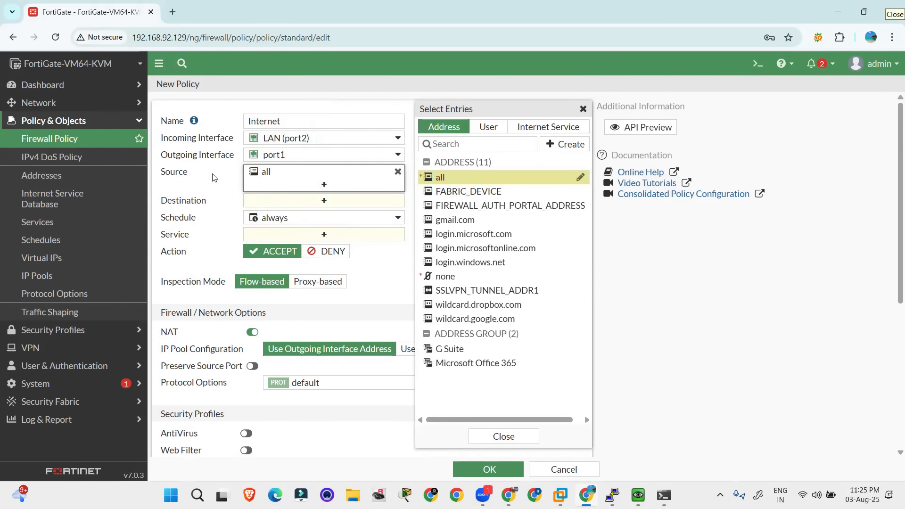
{"action": "left_click", "coordinate": [321, 200]}
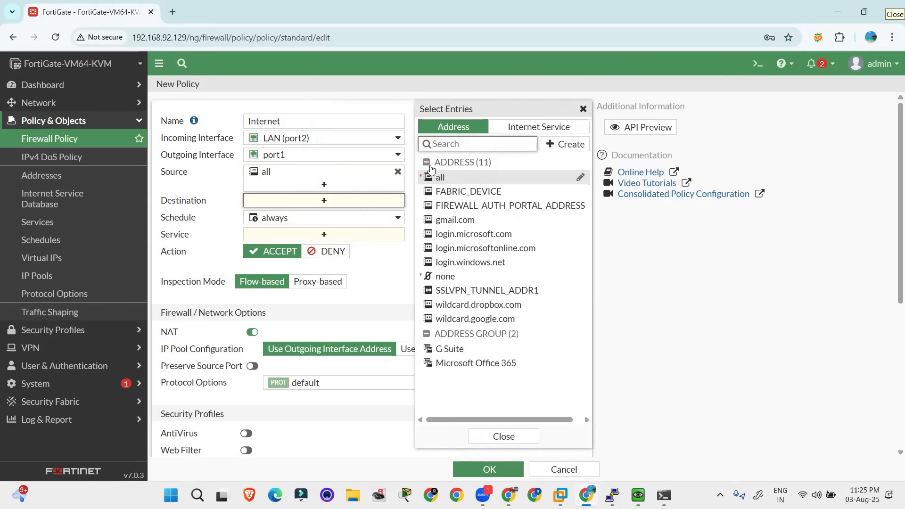
{"action": "left_click", "coordinate": [324, 201]}
{"action": "left_click", "coordinate": [455, 183]}
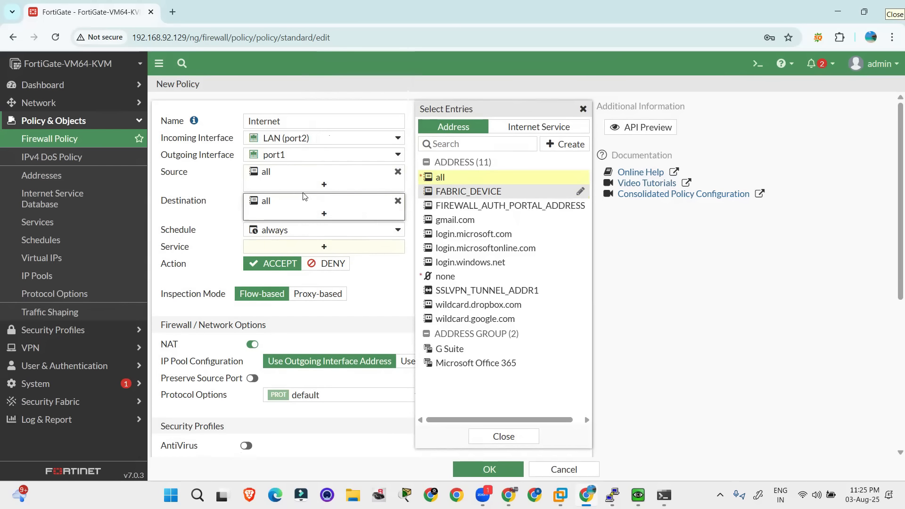
{"action": "left_click", "coordinate": [213, 221]}
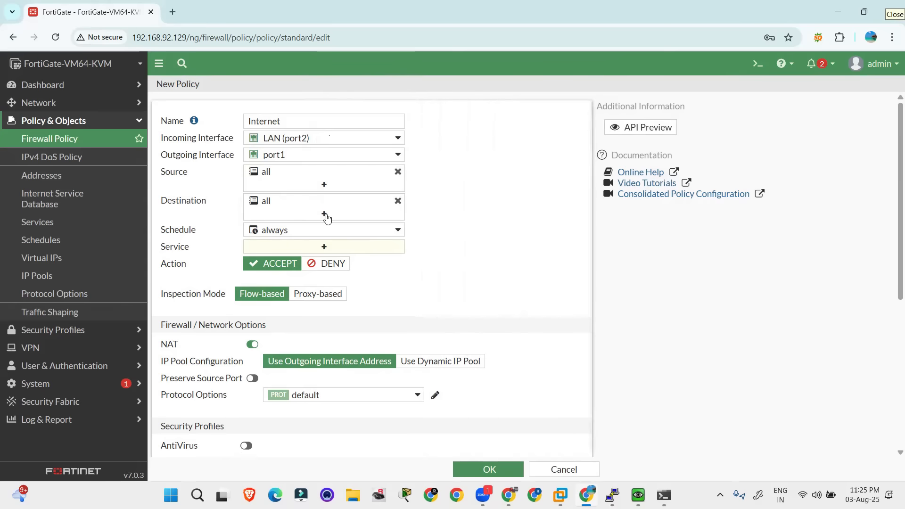
Set the policy's service to ALL and save the policy
{"action": "left_click", "coordinate": [324, 247]}
{"action": "left_click", "coordinate": [445, 179]}
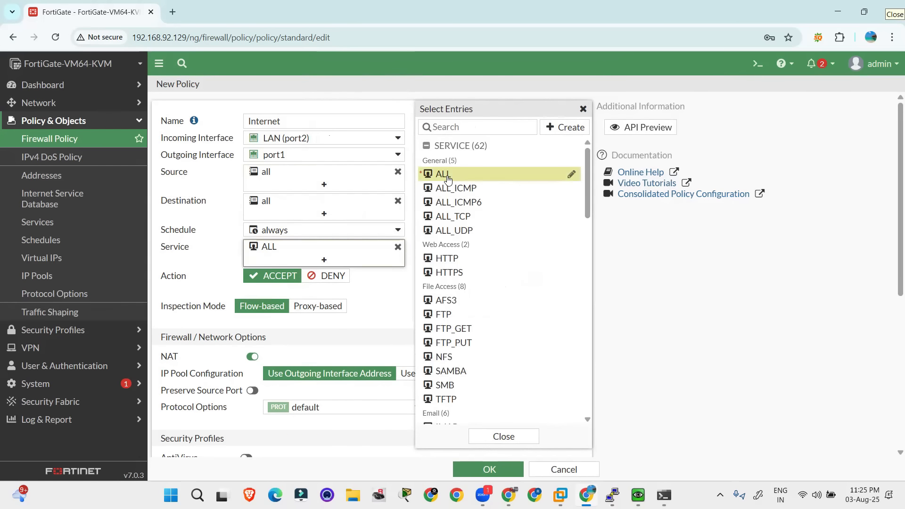
{"action": "left_click", "coordinate": [493, 435]}
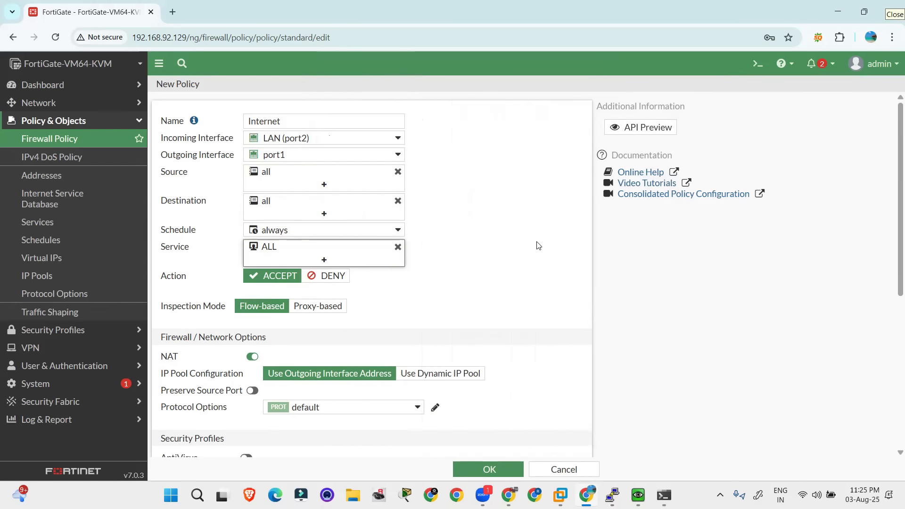
{"action": "scroll", "coordinate": [518, 306], "scroll_direction": "down", "scroll_amount": 2}
{"action": "left_click", "coordinate": [489, 470]}
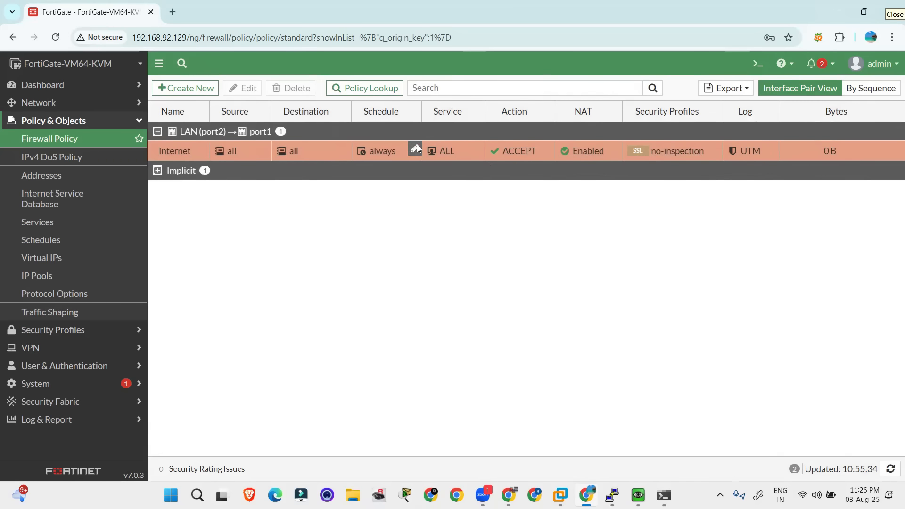
Check the firewall step list in the EVE topology, then bring up the Windows PC's QEMU window
{"action": "key", "text": "alt+Tab"}
{"action": "left_click", "coordinate": [723, 384]}
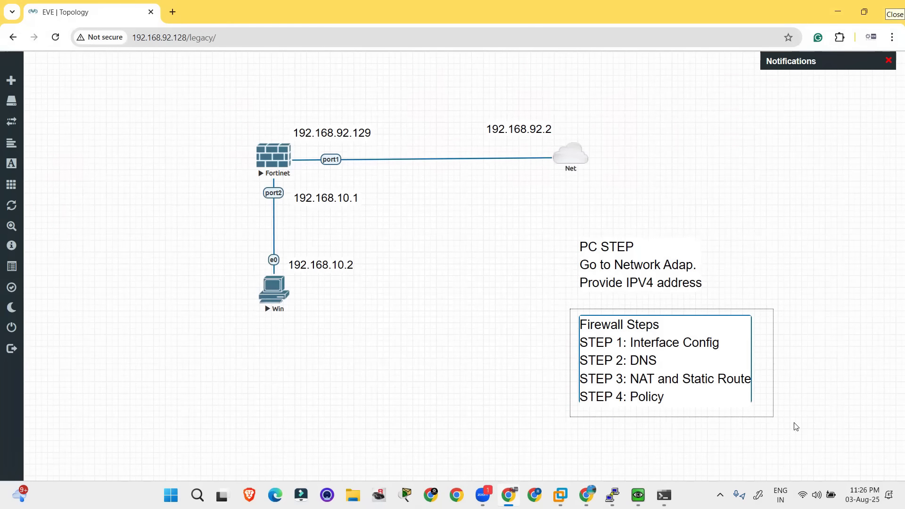
{"action": "left_click", "coordinate": [551, 220]}
{"action": "key", "text": "alt+Tab"}
{"action": "key", "text": "alt+Tab"}
{"action": "key", "text": "alt+Tab"}
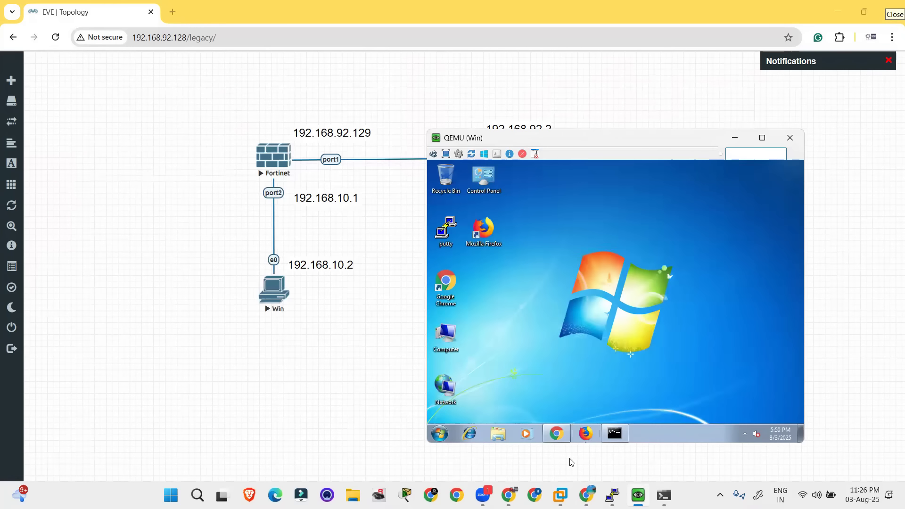
Test web access in the Windows PC's Chrome browser by loading google.com and then Facebook
{"action": "left_click", "coordinate": [563, 438]}
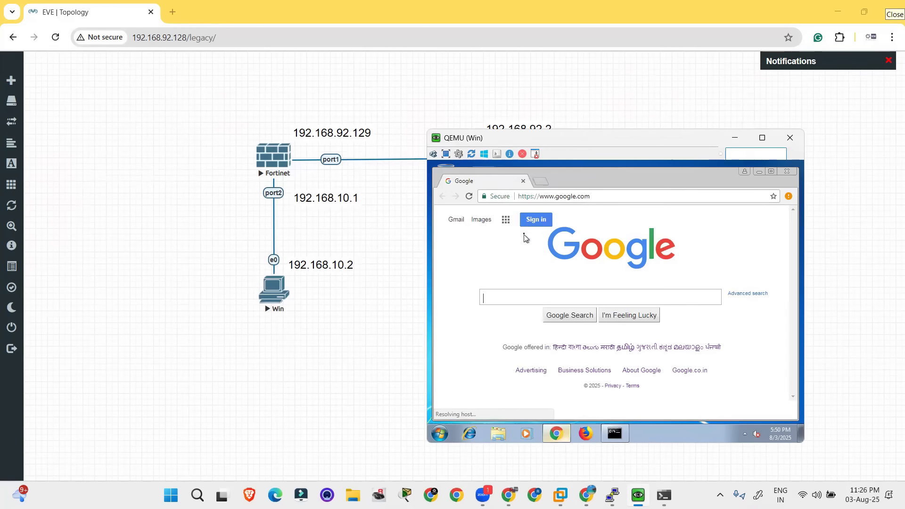
{"action": "left_click", "coordinate": [527, 201]}
{"action": "type", "text": "goog"}
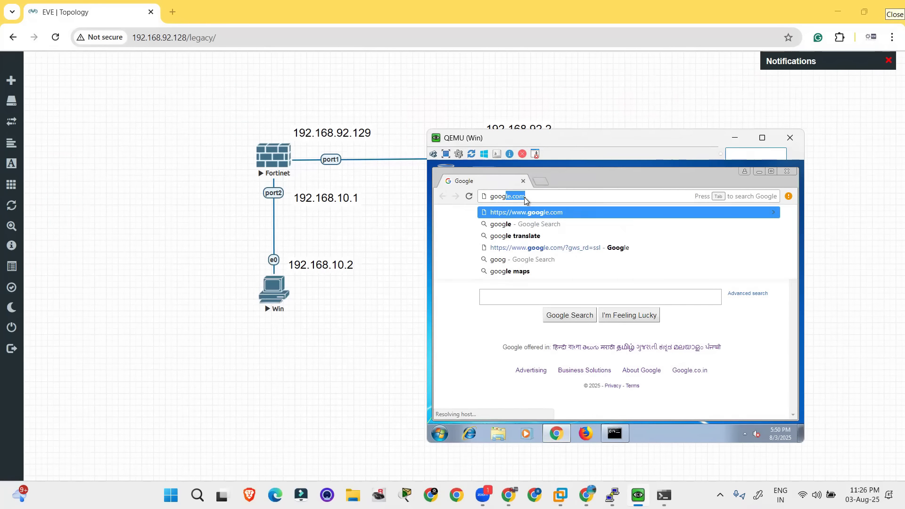
{"action": "key", "text": "Return"}
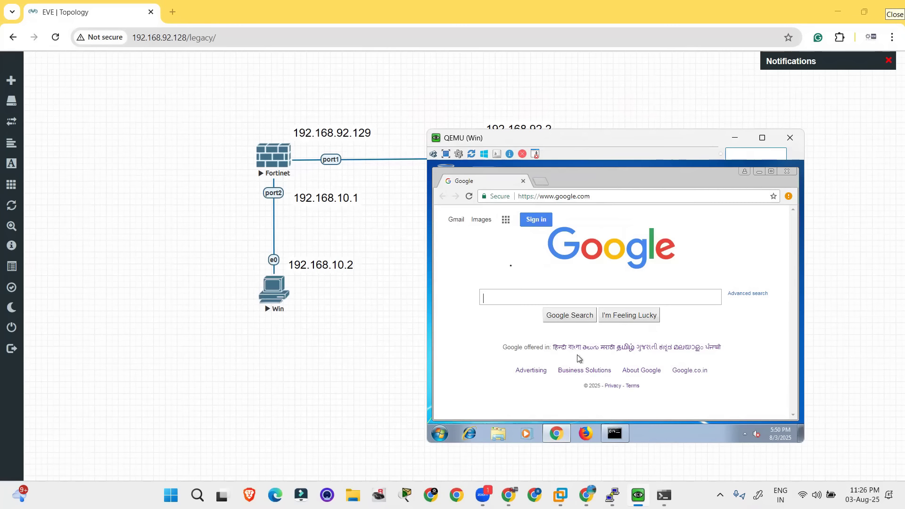
{"action": "left_click", "coordinate": [576, 194]}
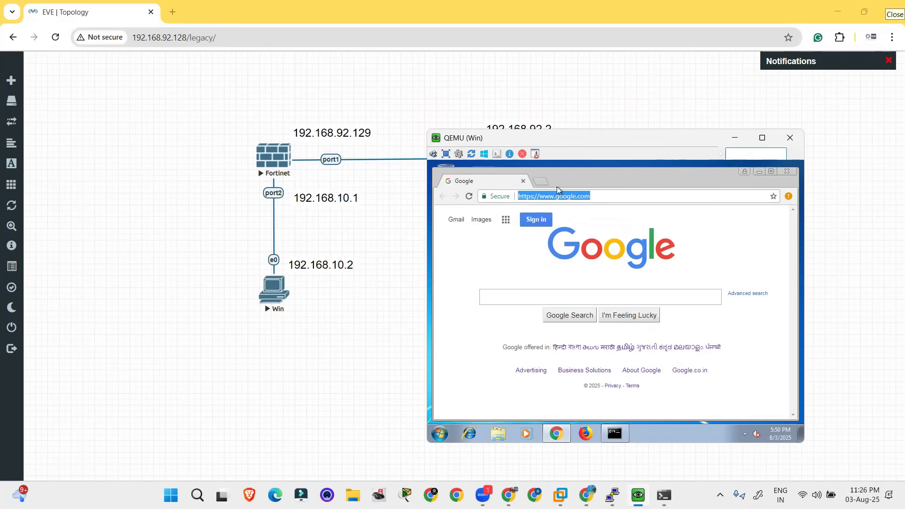
{"action": "type", "text": "facebook...."}
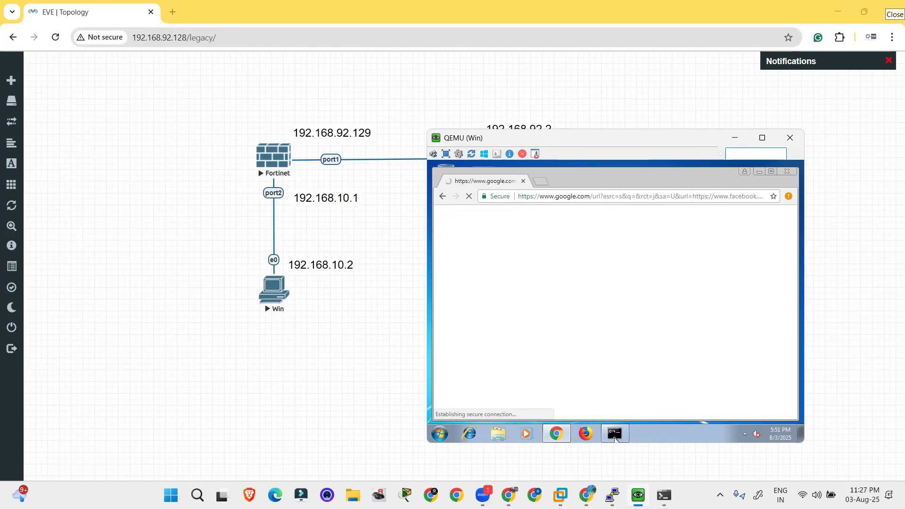
Ping google.com from the Windows PC's command prompt, then minimize the command prompt and the browser
{"action": "left_click", "coordinate": [615, 433]}
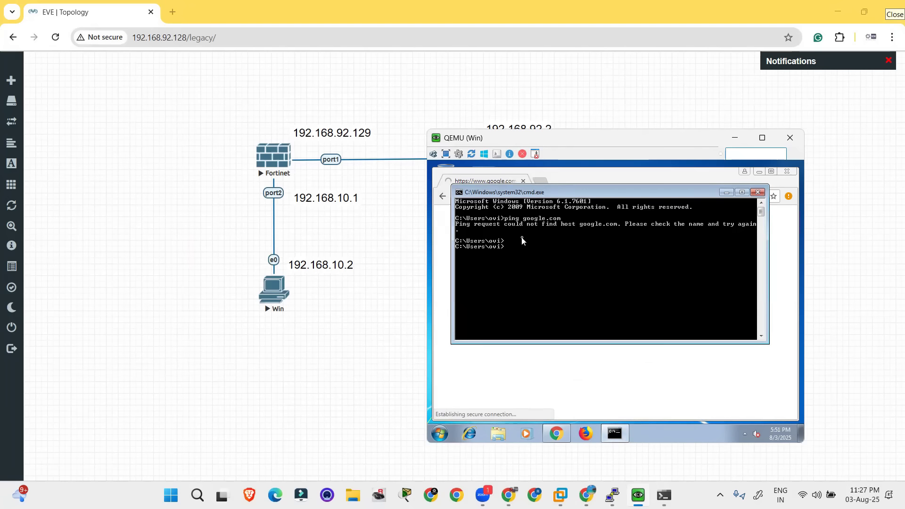
{"action": "key", "text": "Up"}
{"action": "key", "text": "Return"}
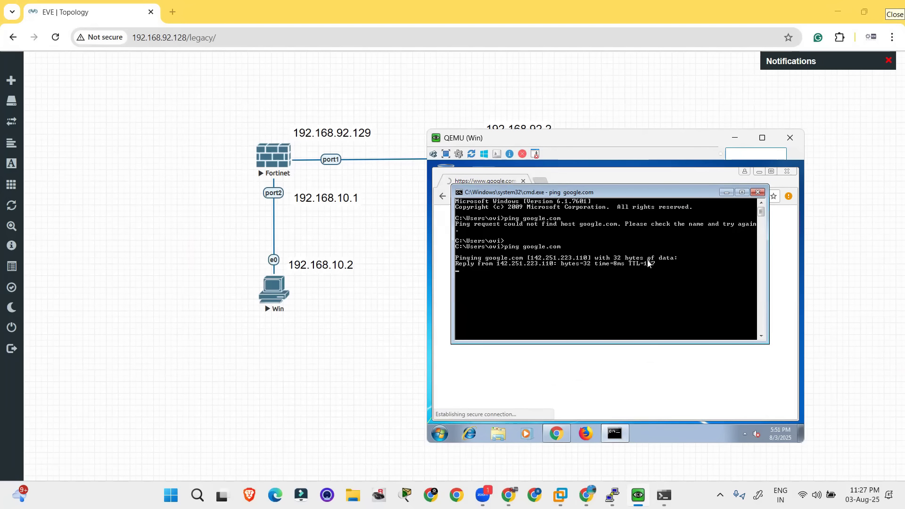
{"action": "left_click", "coordinate": [724, 193]}
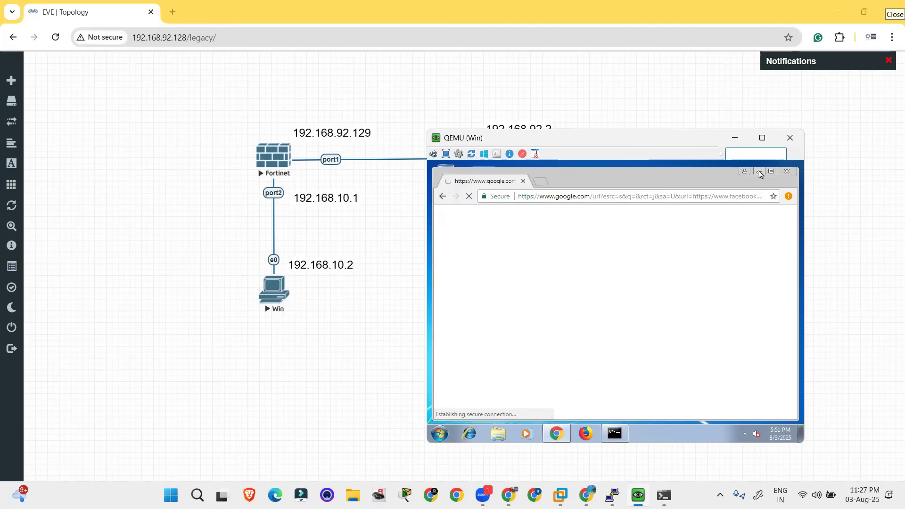
{"action": "left_click", "coordinate": [759, 172]}
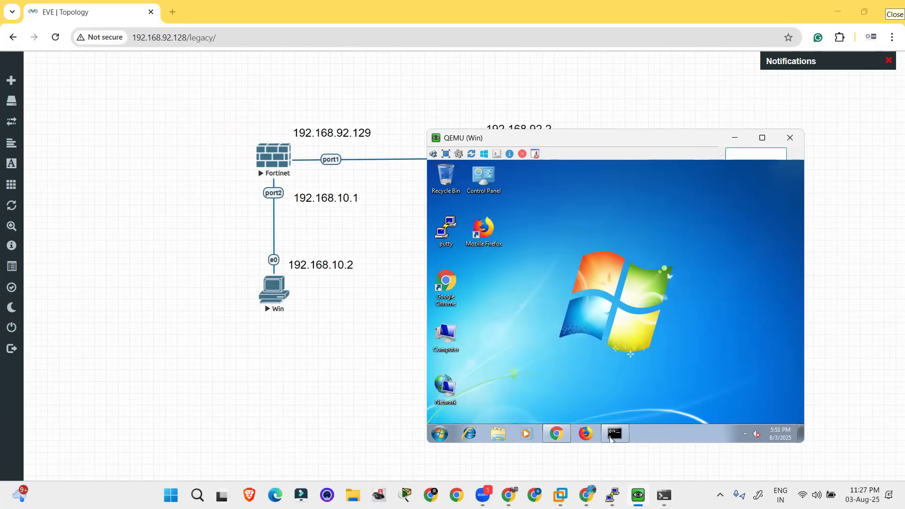
Switch to FortiGate's FortiView Sources and examine the device, bytes, bandwidth and sessions for source 192.168.10.2
{"action": "key", "text": "alt+Tab"}
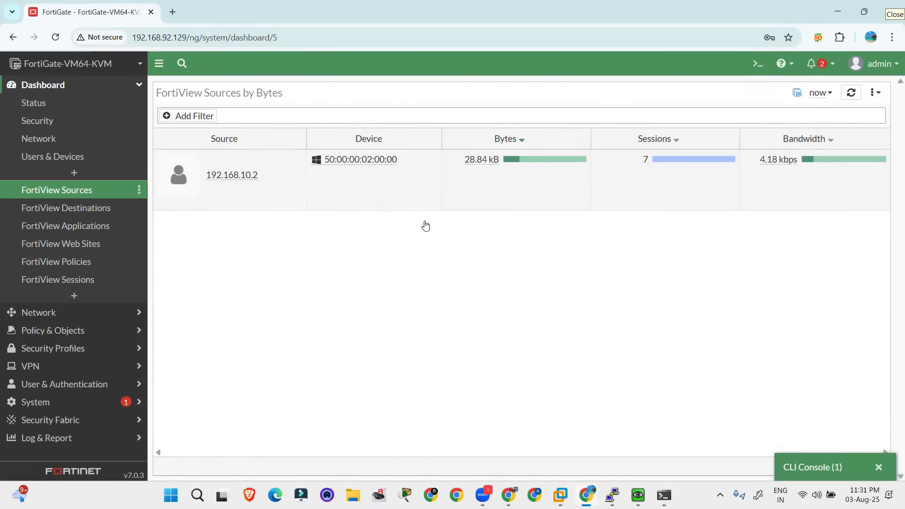
{"action": "mouse_move", "coordinate": [347, 136]}
{"action": "left_mouse_down"}
{"action": "mouse_move", "coordinate": [301, 147]}
{"action": "mouse_move", "coordinate": [427, 153]}
{"action": "mouse_move", "coordinate": [304, 144]}
{"action": "left_mouse_up"}
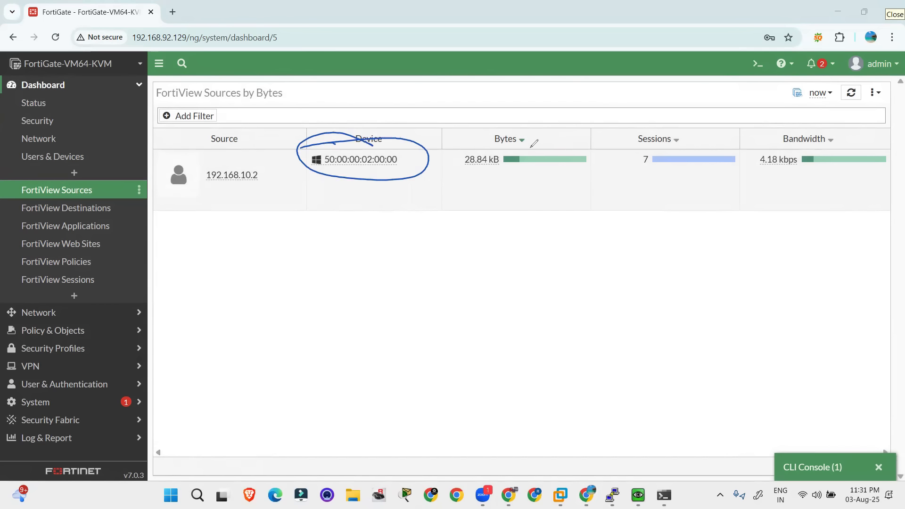
{"action": "mouse_move", "coordinate": [452, 160]}
{"action": "left_mouse_down"}
{"action": "mouse_move", "coordinate": [464, 152]}
{"action": "mouse_move", "coordinate": [576, 162]}
{"action": "mouse_move", "coordinate": [496, 148]}
{"action": "left_mouse_up"}
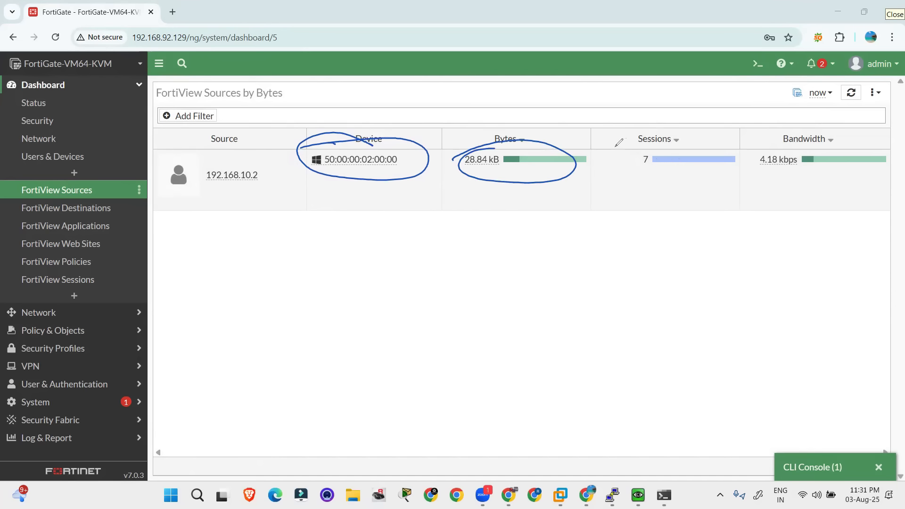
{"action": "left_click_drag", "start_coordinate": [764, 155], "coordinate": [807, 152]}
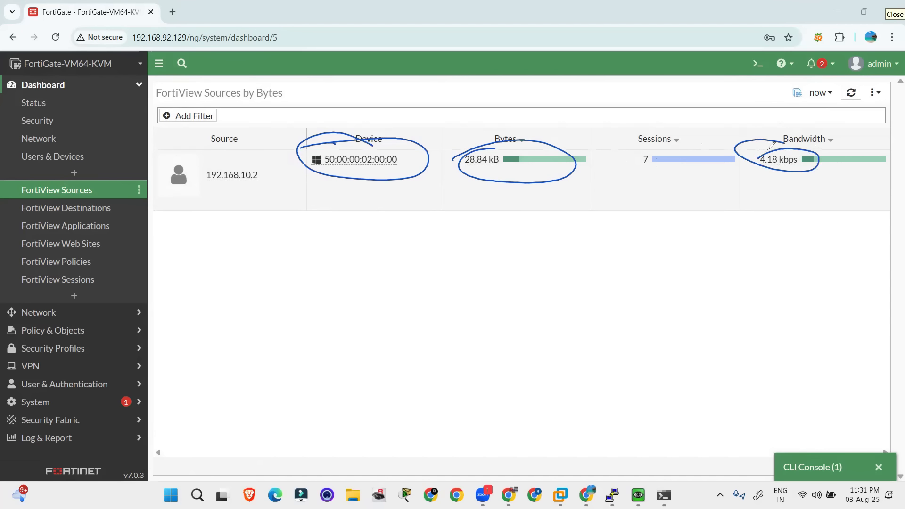
{"action": "mouse_move", "coordinate": [698, 178]}
{"action": "left_mouse_down"}
{"action": "mouse_move", "coordinate": [632, 153]}
{"action": "mouse_move", "coordinate": [730, 153]}
{"action": "mouse_move", "coordinate": [698, 178]}
{"action": "left_mouse_up"}
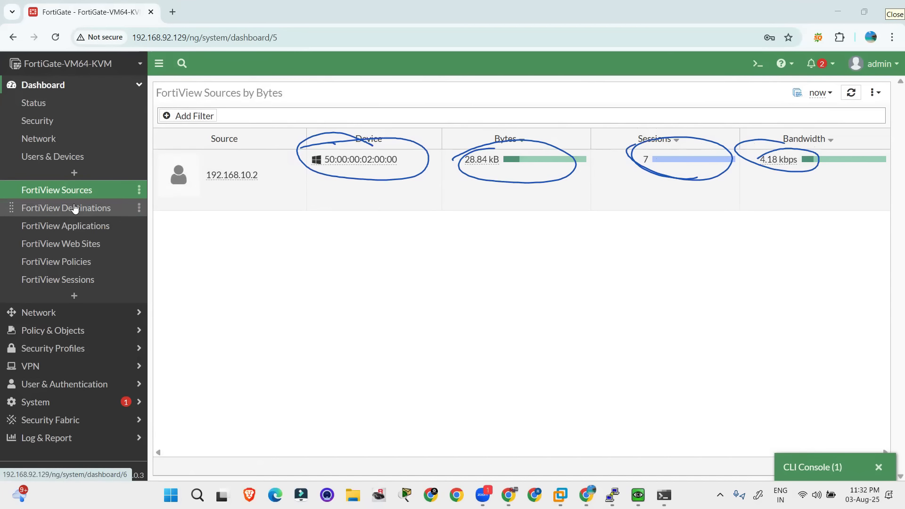
Open FortiView Destinations, clear the drawn markings, and inspect the details of destination 8.8.8.8
{"action": "left_click", "coordinate": [74, 208]}
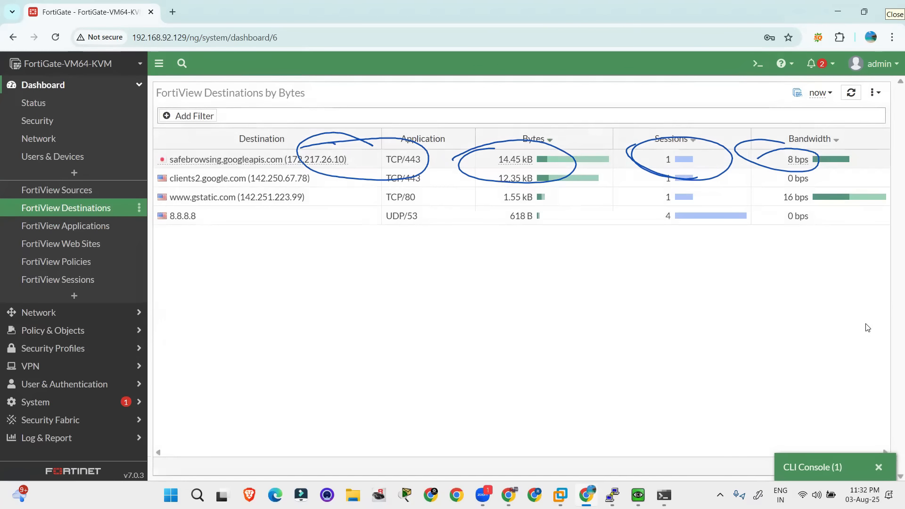
{"action": "key", "text": "Escape"}
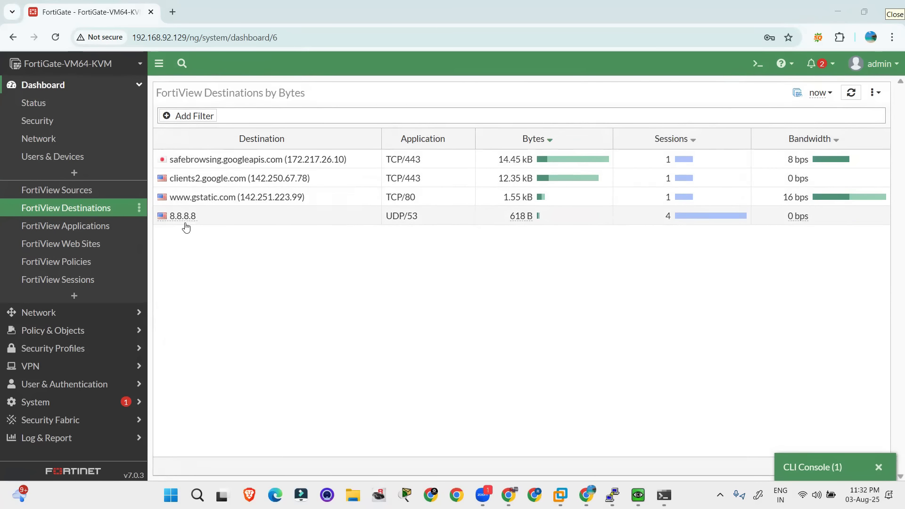
{"action": "mouse_move", "coordinate": [188, 220]}
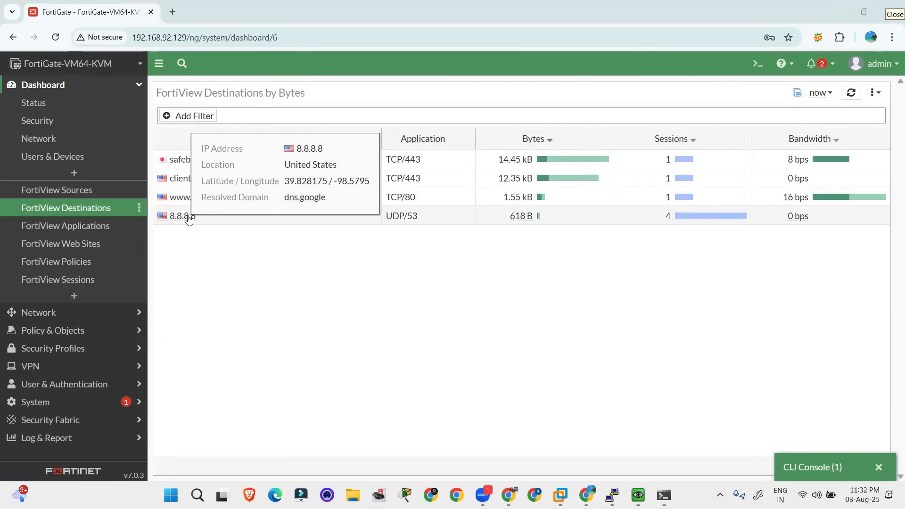